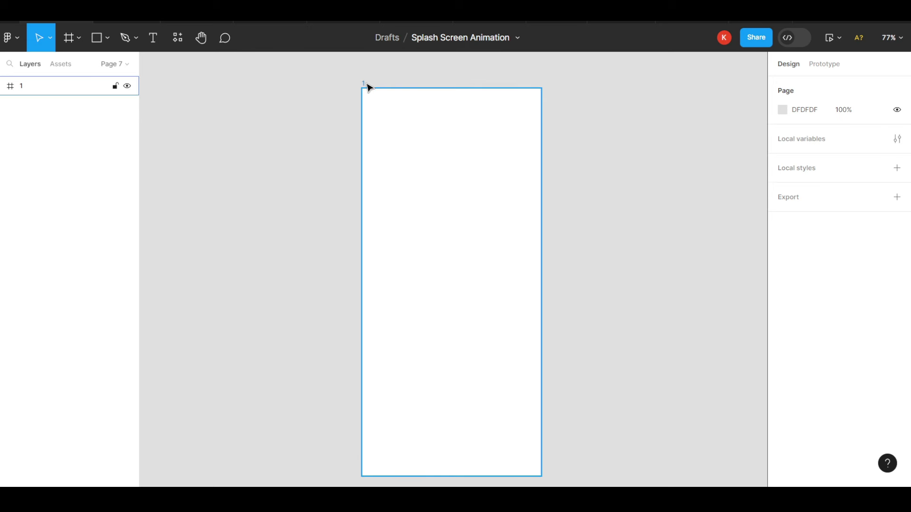
Give the white phone frame 1 a pink FF1679 fill
{"action": "left_click", "coordinate": [368, 86]}
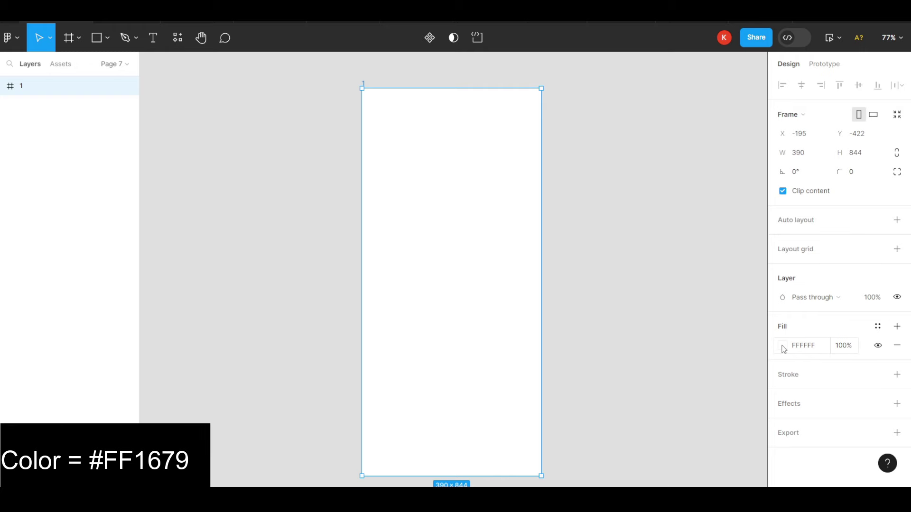
{"action": "left_click", "coordinate": [782, 346]}
{"action": "left_click", "coordinate": [698, 435]}
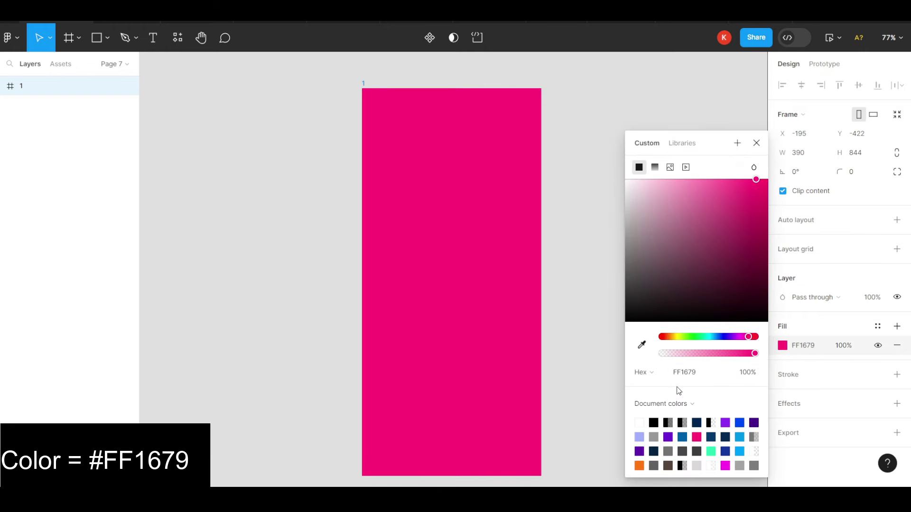
{"action": "left_click", "coordinate": [683, 374]}
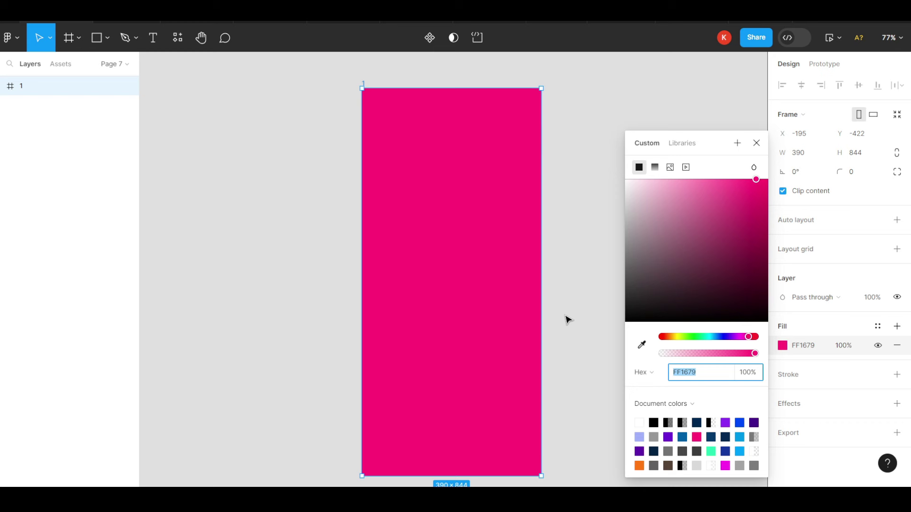
{"action": "left_click", "coordinate": [565, 319]}
{"action": "left_click", "coordinate": [108, 39]}
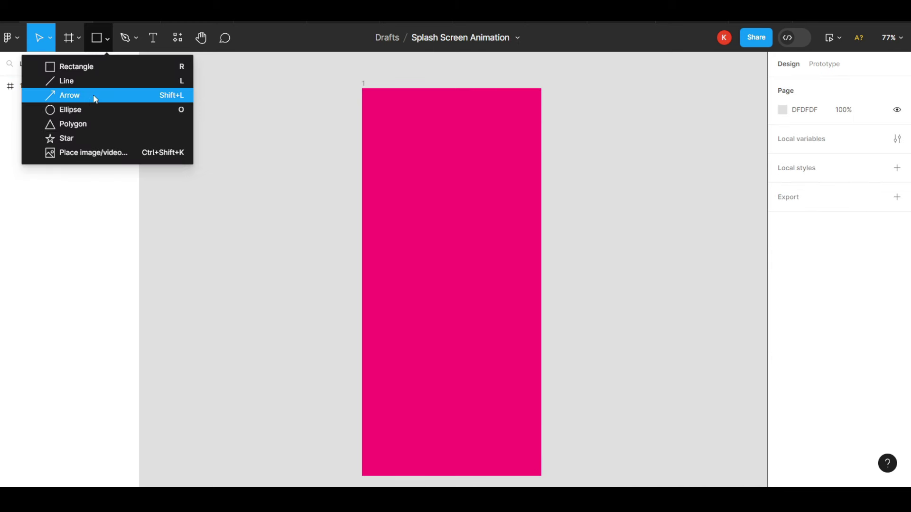
Draw a 169×169 circle centred in frame 1 and fill it white FFFFFF
{"action": "left_click", "coordinate": [87, 108]}
{"action": "mouse_move", "coordinate": [418, 262]}
{"action": "left_mouse_down"}
{"action": "mouse_move", "coordinate": [482, 340]}
{"action": "mouse_move", "coordinate": [462, 299]}
{"action": "left_mouse_up"}
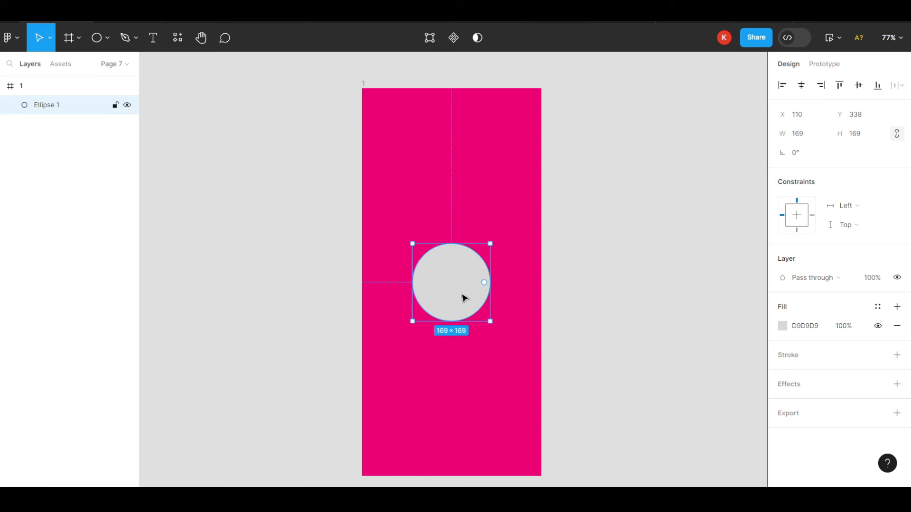
{"action": "left_click", "coordinate": [783, 326]}
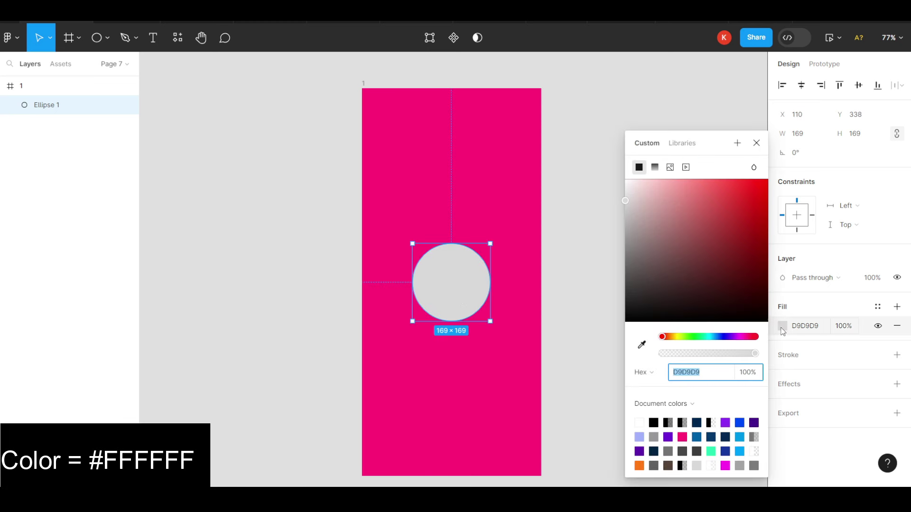
{"action": "type", "text": "FFFFFF"}
{"action": "key", "text": "Return"}
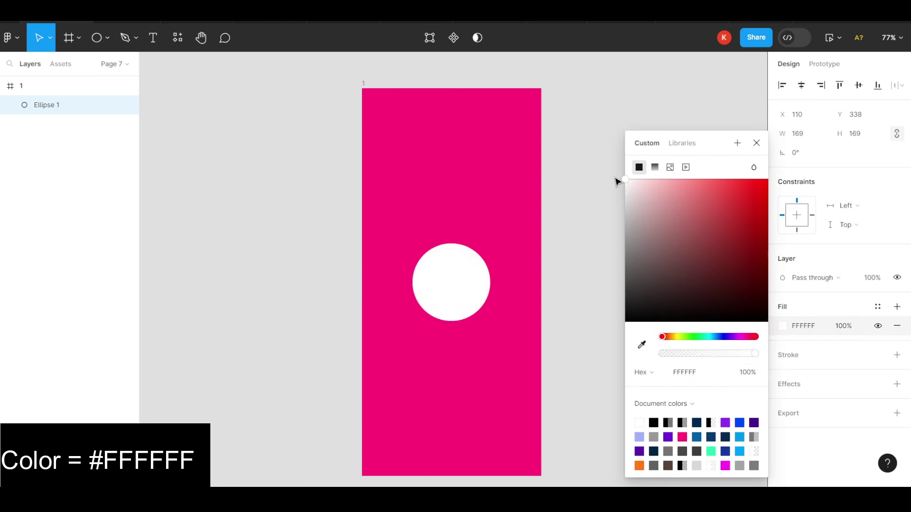
{"action": "left_click", "coordinate": [593, 214]}
{"action": "scroll", "coordinate": [474, 275], "scroll_direction": "up", "scroll_amount": 3}
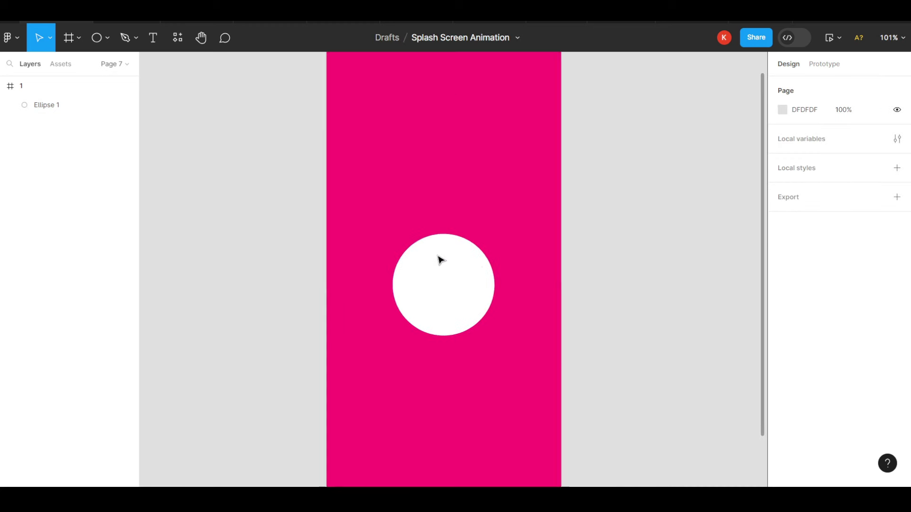
Add 'LOGO' text inside the circle, centred horizontally and vertically
{"action": "left_click", "coordinate": [152, 38]}
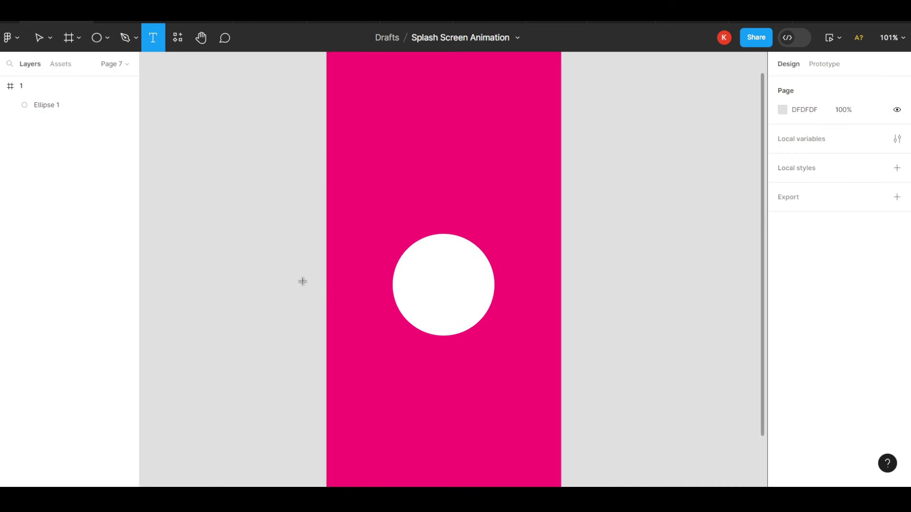
{"action": "left_click", "coordinate": [422, 288]}
{"action": "type", "text": "LOGO"}
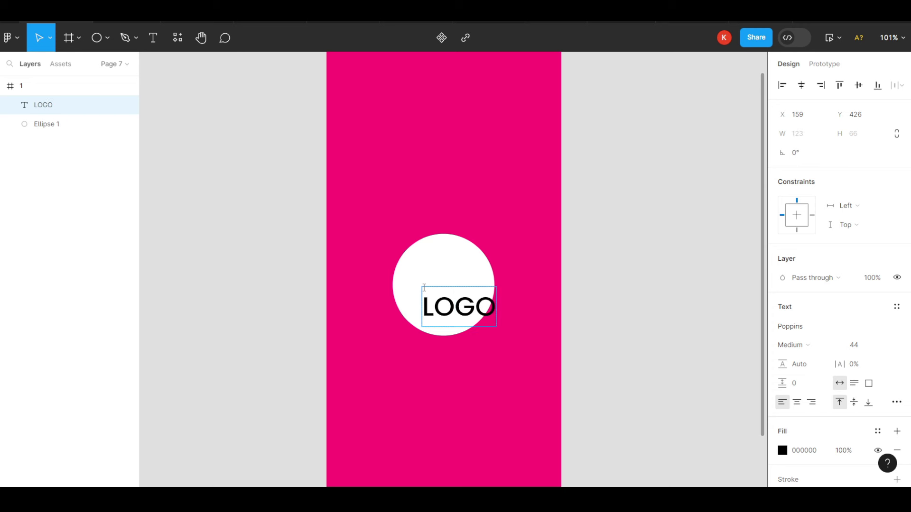
{"action": "key", "text": "Escape"}
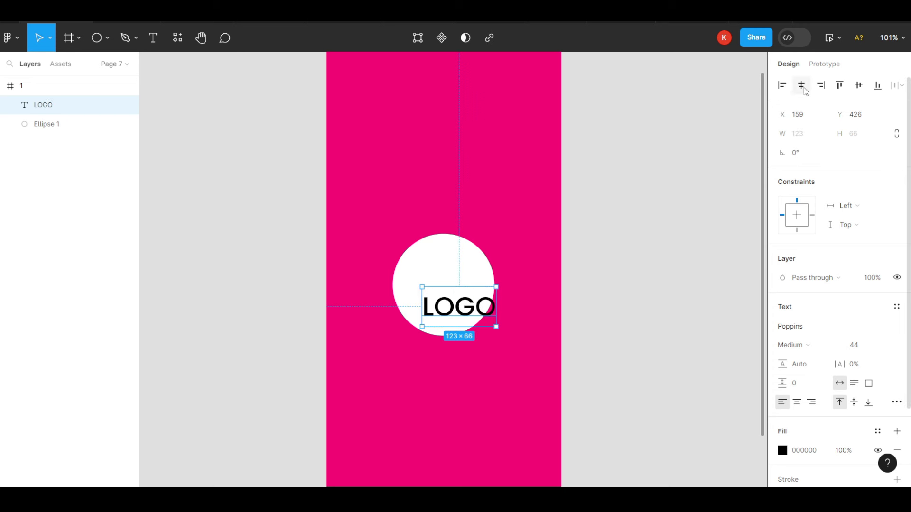
{"action": "left_click", "coordinate": [804, 87]}
{"action": "left_click", "coordinate": [865, 88]}
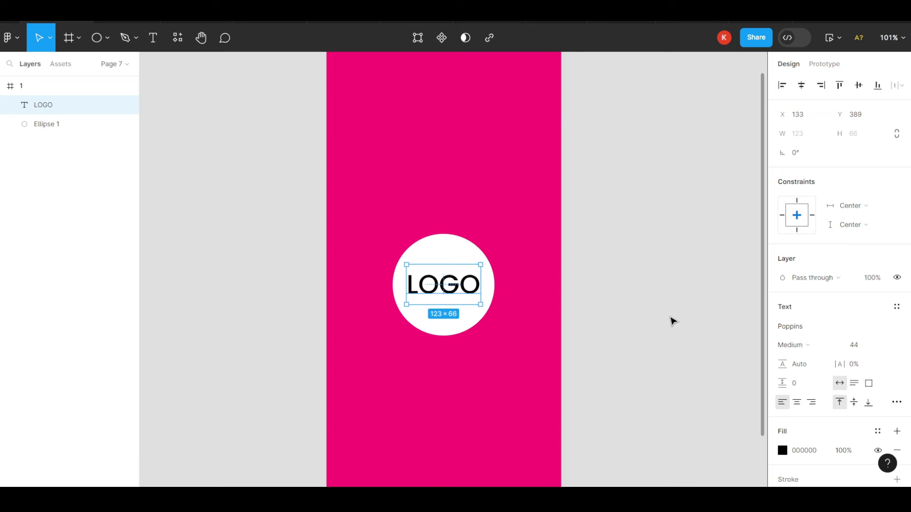
Colour the LOGO text pink FF1679
{"action": "left_click", "coordinate": [669, 318]}
{"action": "left_click", "coordinate": [452, 295]}
{"action": "left_click", "coordinate": [783, 450]}
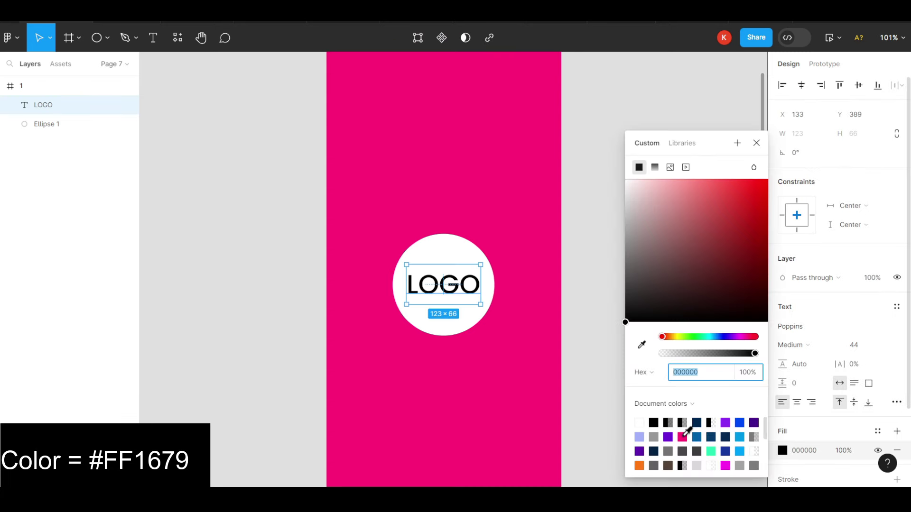
{"action": "type", "text": "FF1679"}
{"action": "key", "text": "Return"}
{"action": "left_click", "coordinate": [586, 374]}
Flatten the circle and LOGO text into a single vector
{"action": "scroll", "coordinate": [584, 373], "scroll_direction": "down", "scroll_amount": 3}
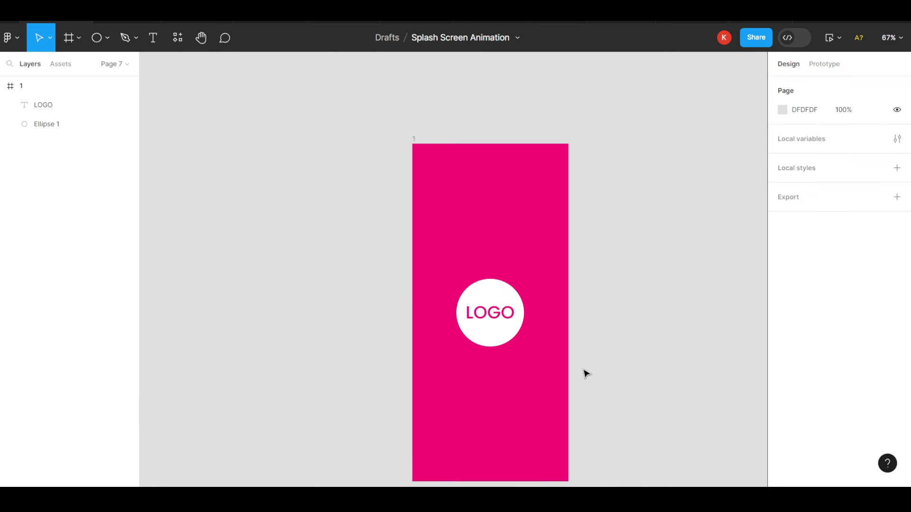
{"action": "scroll", "coordinate": [521, 351], "scroll_direction": "down", "scroll_amount": 1}
{"action": "left_click_drag", "start_coordinate": [400, 269], "coordinate": [517, 333]}
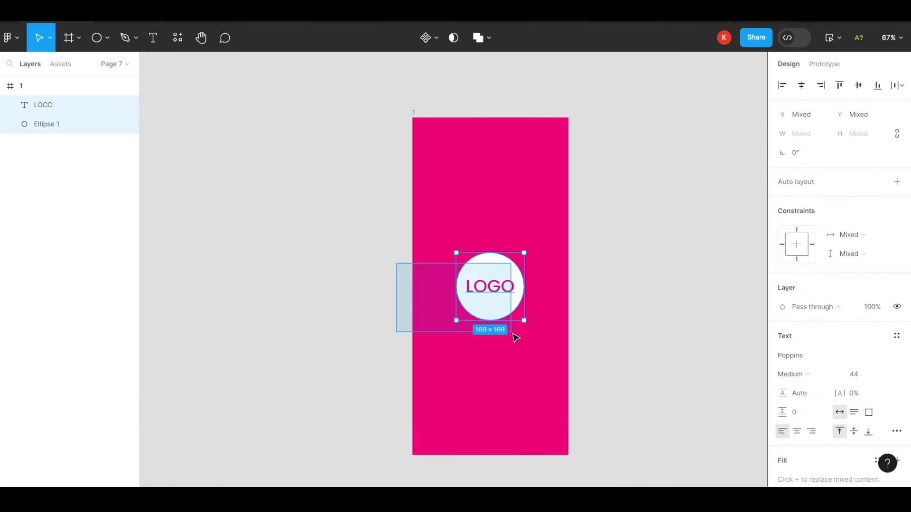
{"action": "right_click", "coordinate": [509, 311]}
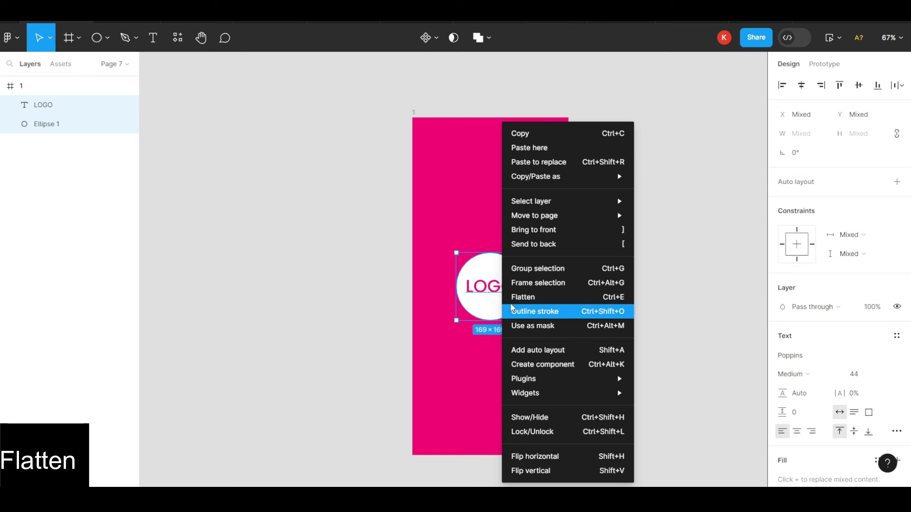
{"action": "left_click", "coordinate": [512, 297]}
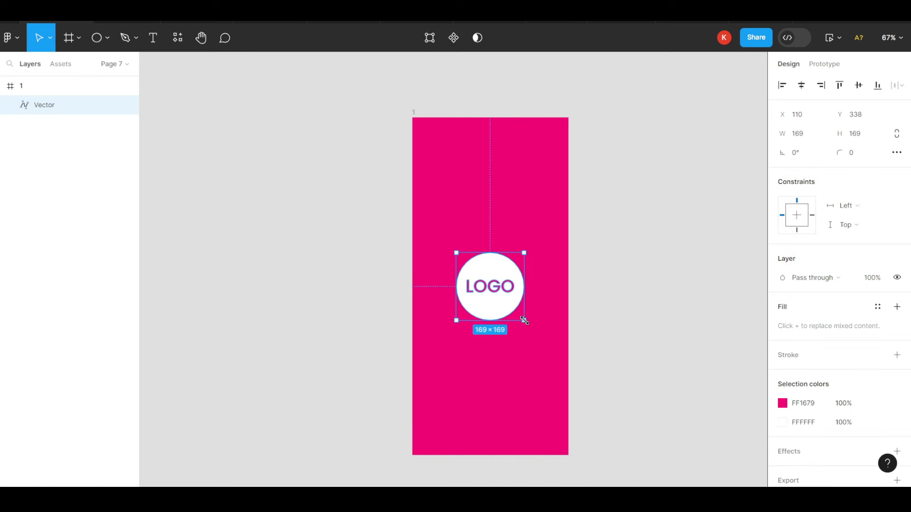
Shrink the flattened badge to 9×9 around its centre
{"action": "mouse_move", "coordinate": [524, 321]}
{"action": "left_mouse_down"}
{"action": "mouse_move", "coordinate": [464, 258]}
{"action": "mouse_move", "coordinate": [438, 205]}
{"action": "left_mouse_up"}
{"action": "scroll", "coordinate": [501, 304], "scroll_direction": "up", "scroll_amount": 5}
{"action": "scroll", "coordinate": [465, 259], "scroll_direction": "up", "scroll_amount": 3}
{"action": "scroll", "coordinate": [437, 205], "scroll_direction": "down", "scroll_amount": 1}
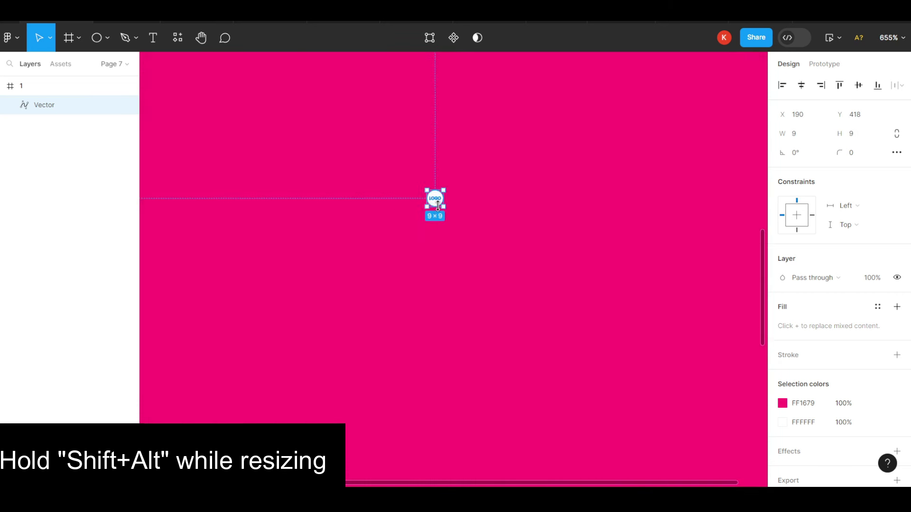
{"action": "scroll", "coordinate": [438, 206], "scroll_direction": "down", "scroll_amount": 6}
Set the badge's layer opacity to 0%
{"action": "left_click", "coordinate": [875, 283]}
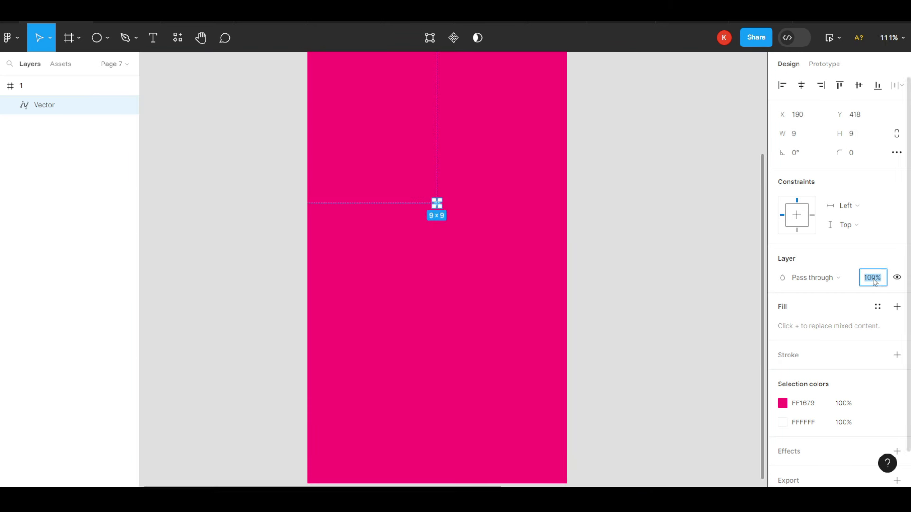
{"action": "left_click", "coordinate": [634, 228]}
{"action": "scroll", "coordinate": [633, 228], "scroll_direction": "down", "scroll_amount": 3}
{"action": "scroll", "coordinate": [630, 228], "scroll_direction": "right", "scroll_amount": 3}
{"action": "scroll", "coordinate": [630, 228], "scroll_direction": "right", "scroll_amount": 3}
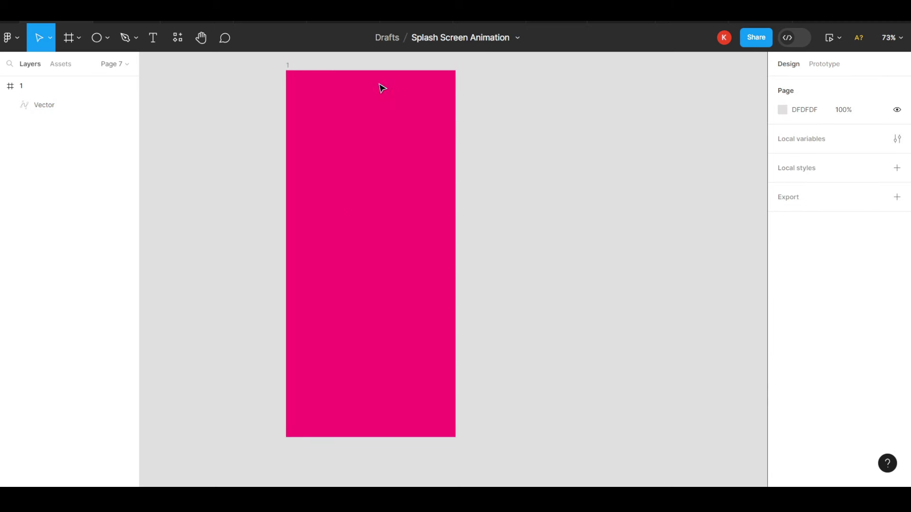
Duplicate frame 1 to its right as frame 2
{"action": "left_click", "coordinate": [291, 69]}
{"action": "left_click_drag", "start_coordinate": [291, 69], "coordinate": [507, 69]}
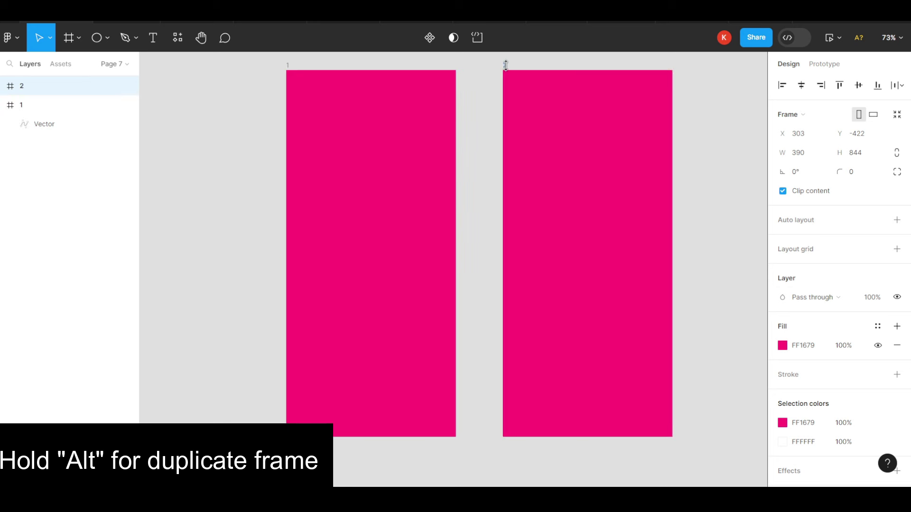
{"action": "scroll", "coordinate": [575, 205], "scroll_direction": "right", "scroll_amount": 2}
Set the tiny badge in frame 2 back to 100% opacity
{"action": "left_click_drag", "start_coordinate": [448, 223], "coordinate": [619, 321]}
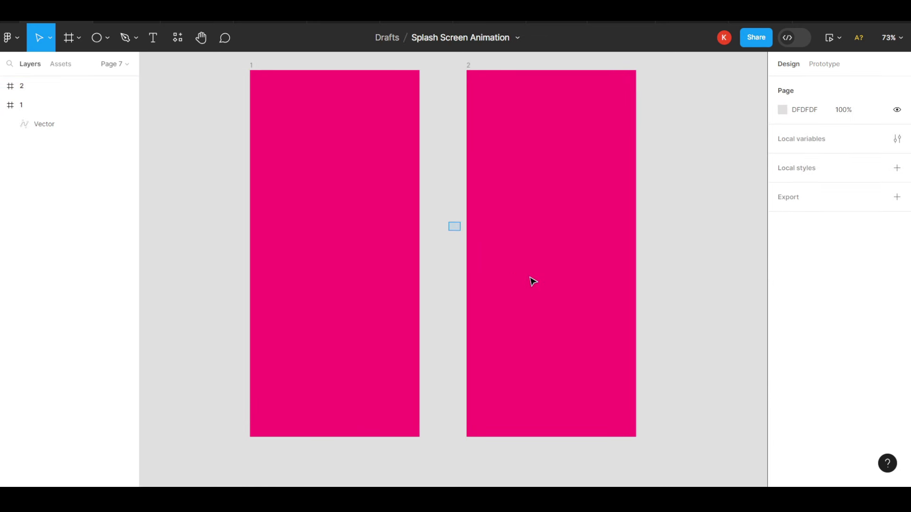
{"action": "scroll", "coordinate": [575, 269], "scroll_direction": "up", "scroll_amount": 3}
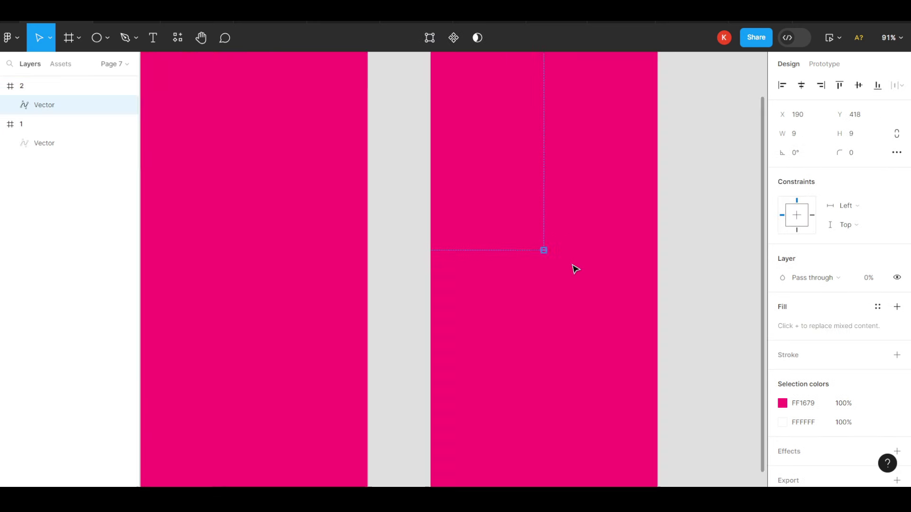
{"action": "scroll", "coordinate": [576, 269], "scroll_direction": "up", "scroll_amount": 3}
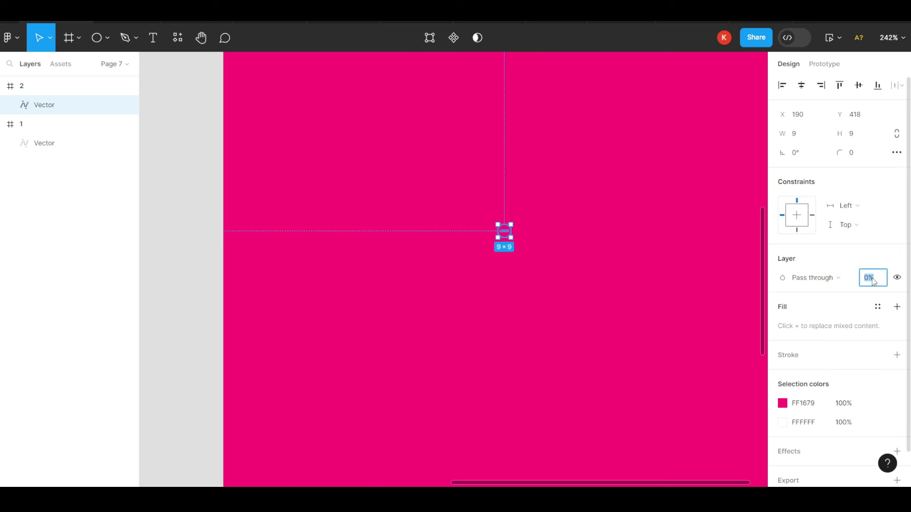
{"action": "left_click", "coordinate": [544, 248]}
Scale frame 2's badge back up to 169×169 around its centre
{"action": "mouse_move", "coordinate": [214, 214]}
{"action": "left_mouse_down"}
{"action": "mouse_move", "coordinate": [522, 249]}
{"action": "mouse_move", "coordinate": [610, 325]}
{"action": "left_mouse_up"}
{"action": "key", "text": "shift+alt"}
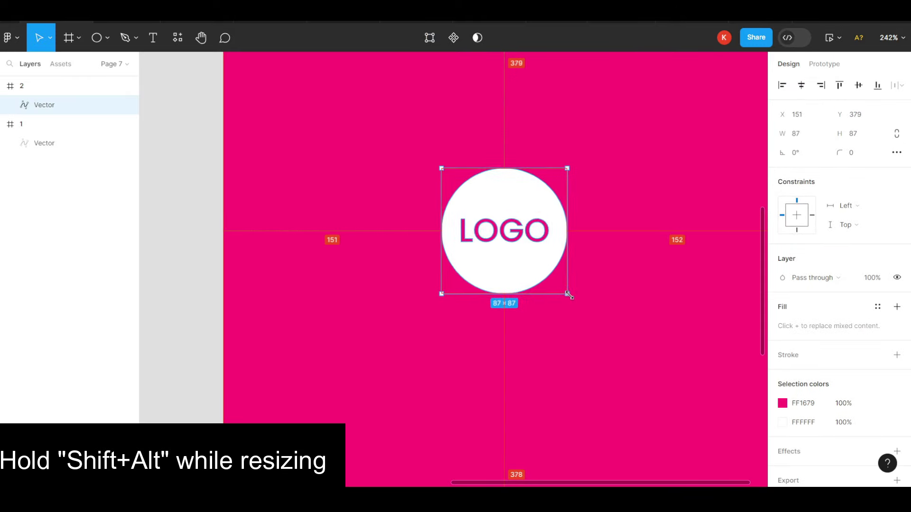
{"action": "scroll", "coordinate": [610, 325], "scroll_direction": "down", "scroll_amount": 3}
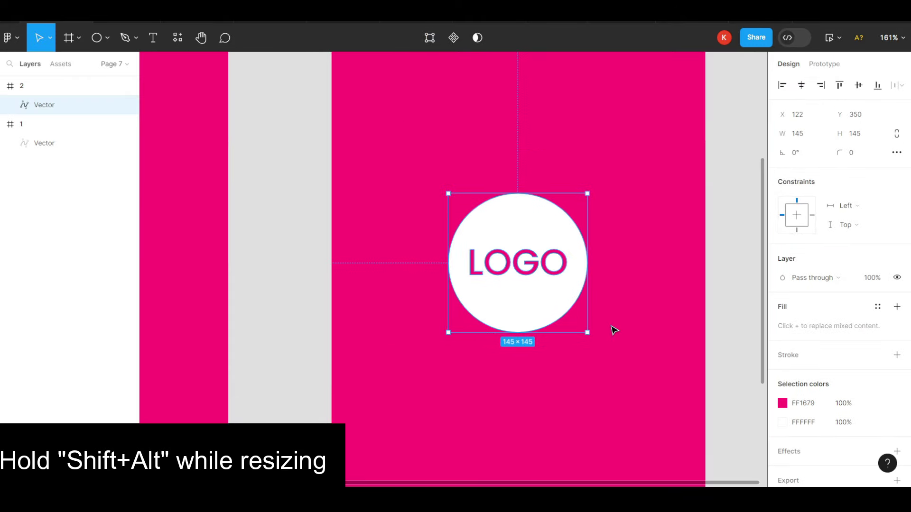
{"action": "left_click_drag", "start_coordinate": [610, 325], "coordinate": [594, 344]}
{"action": "scroll", "coordinate": [593, 343], "scroll_direction": "down", "scroll_amount": 3}
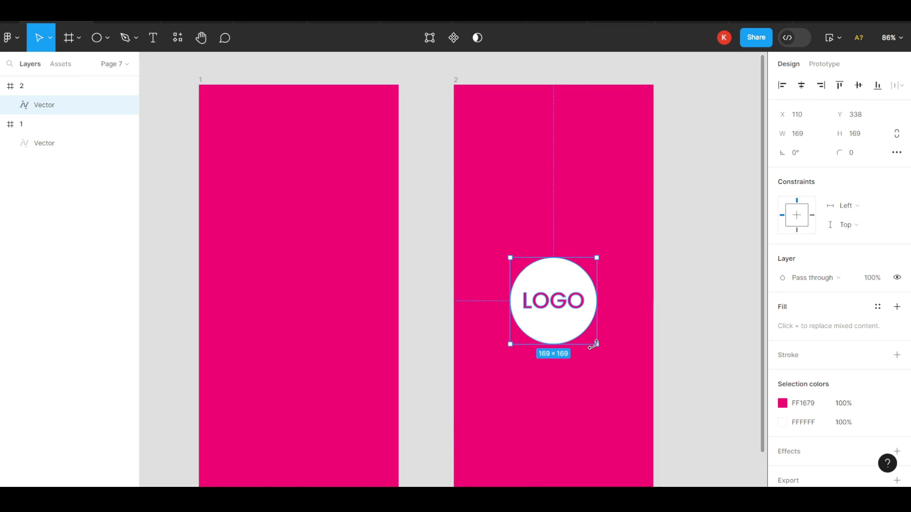
{"action": "left_click", "coordinate": [701, 319]}
{"action": "scroll", "coordinate": [701, 319], "scroll_direction": "down", "scroll_amount": 2}
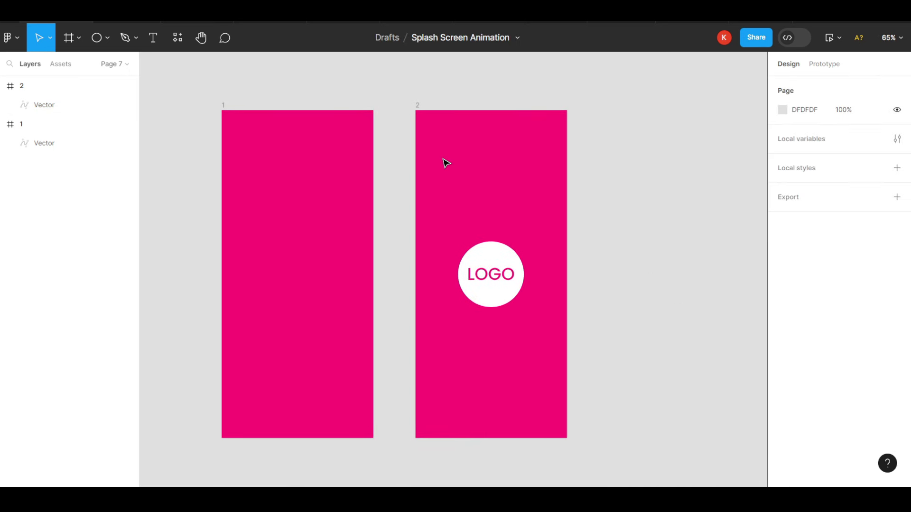
Draw a circle beside frame 2 and resize it to 78×78
{"action": "left_click", "coordinate": [95, 41]}
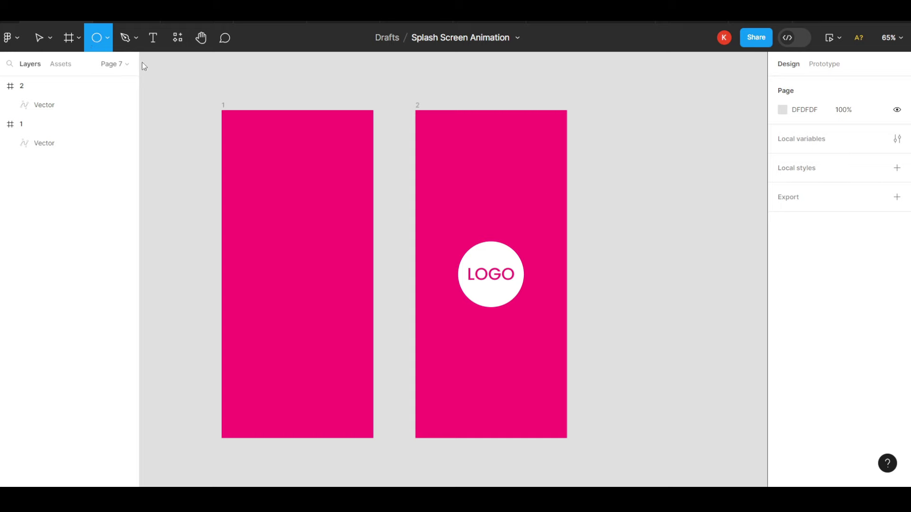
{"action": "scroll", "coordinate": [551, 195], "scroll_direction": "right", "scroll_amount": 3}
{"action": "scroll", "coordinate": [484, 163], "scroll_direction": "right", "scroll_amount": 2}
{"action": "mouse_move", "coordinate": [484, 164]}
{"action": "left_mouse_down"}
{"action": "mouse_move", "coordinate": [508, 188]}
{"action": "mouse_move", "coordinate": [525, 233]}
{"action": "left_mouse_up"}
{"action": "scroll", "coordinate": [558, 237], "scroll_direction": "up", "scroll_amount": 5}
{"action": "scroll", "coordinate": [558, 237], "scroll_direction": "left", "scroll_amount": 1}
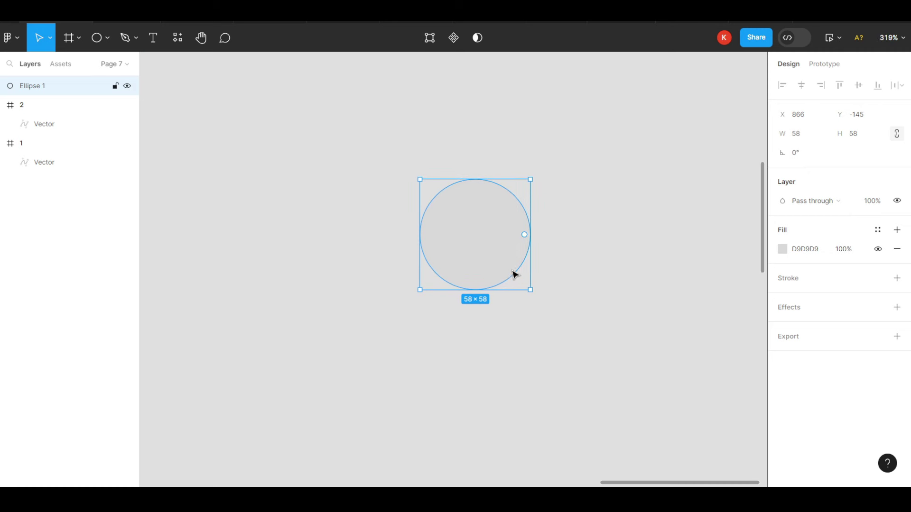
{"action": "left_click_drag", "start_coordinate": [530, 290], "coordinate": [568, 328]}
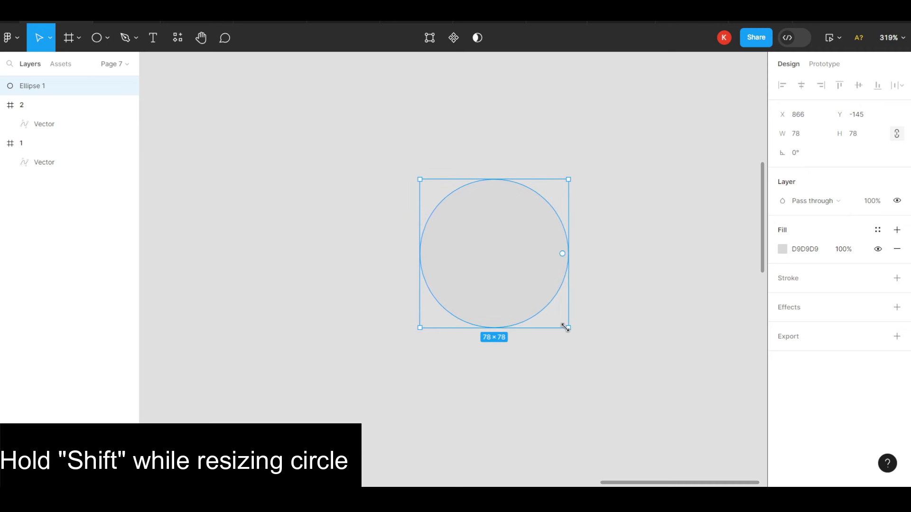
Turn the circle into a full hollow ring and fill it white FFFFFF
{"action": "left_click_drag", "start_coordinate": [562, 255], "coordinate": [458, 259]}
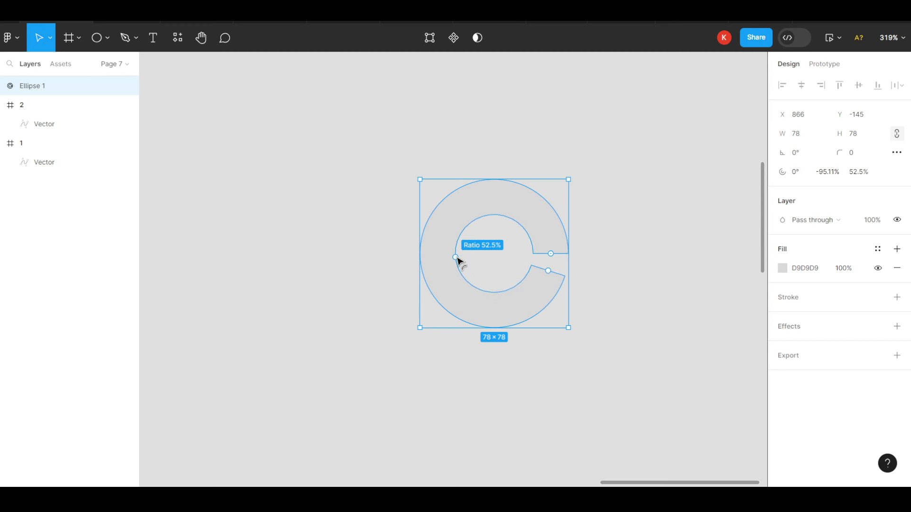
{"action": "left_click_drag", "start_coordinate": [549, 270], "coordinate": [553, 259]}
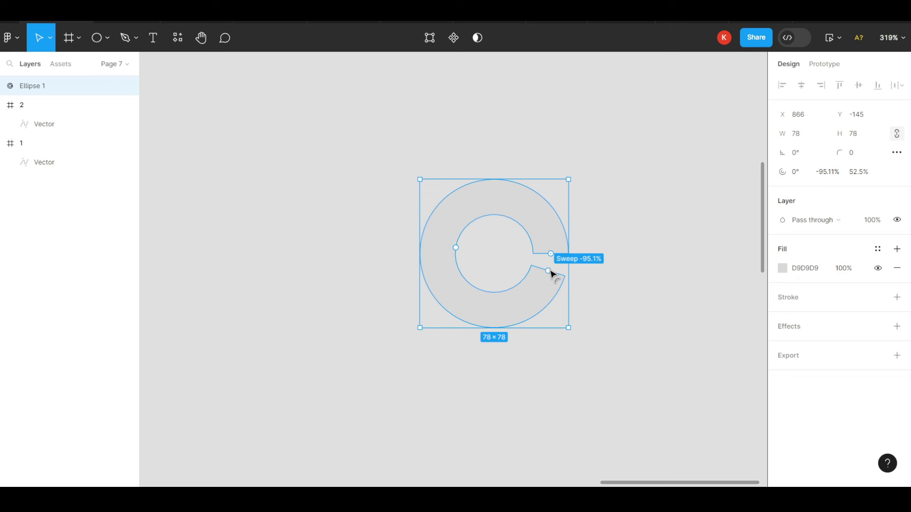
{"action": "left_click", "coordinate": [603, 265]}
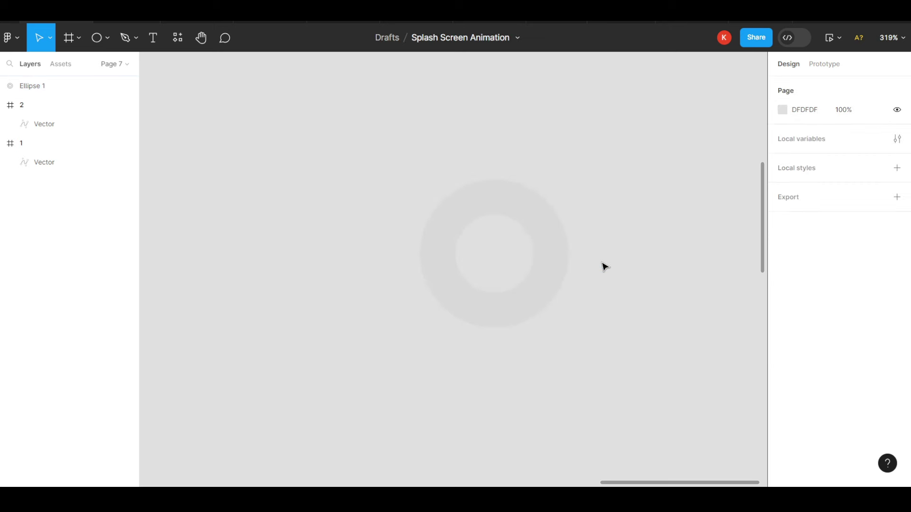
{"action": "left_click", "coordinate": [559, 249]}
{"action": "left_click", "coordinate": [783, 269]}
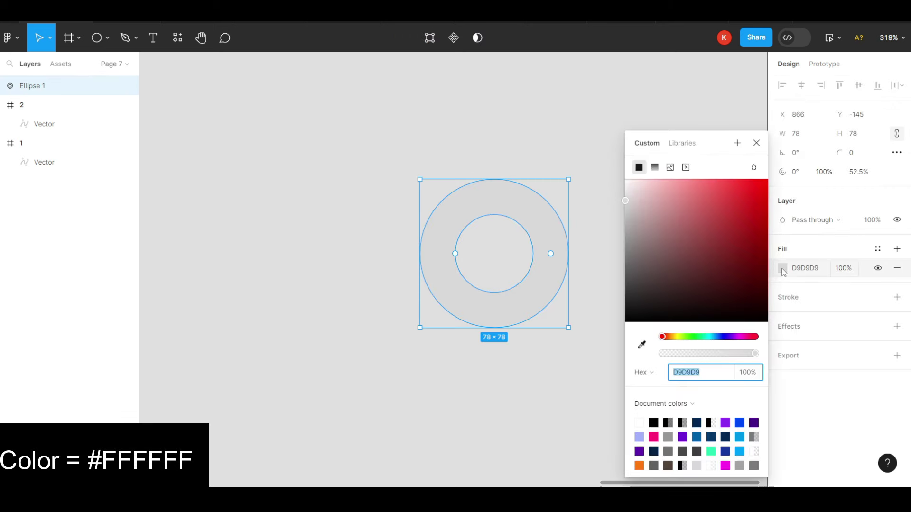
{"action": "left_click_drag", "start_coordinate": [641, 197], "coordinate": [619, 178]}
{"action": "type", "text": "70"}
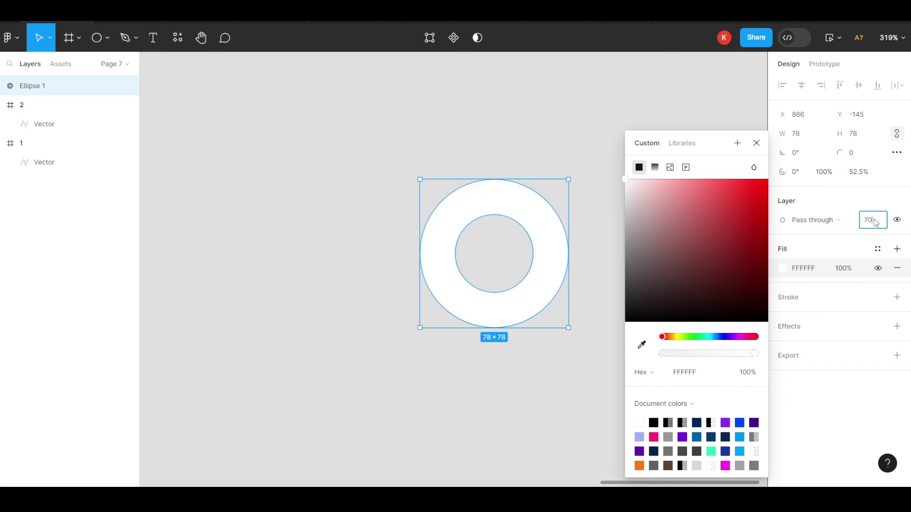
Apply 70% opacity to the first ring, then duplicate it over the original
{"action": "left_click", "coordinate": [565, 137]}
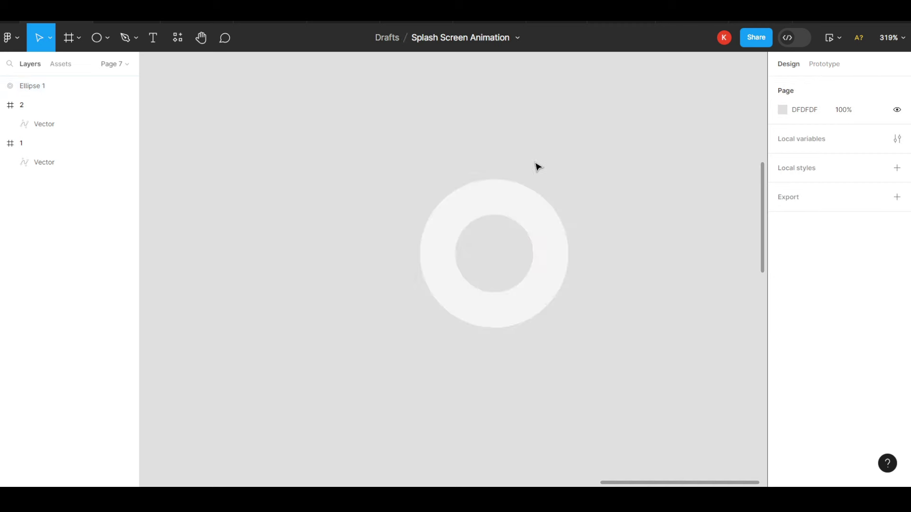
{"action": "left_click", "coordinate": [496, 202]}
{"action": "left_click_drag", "start_coordinate": [451, 192], "coordinate": [334, 201]}
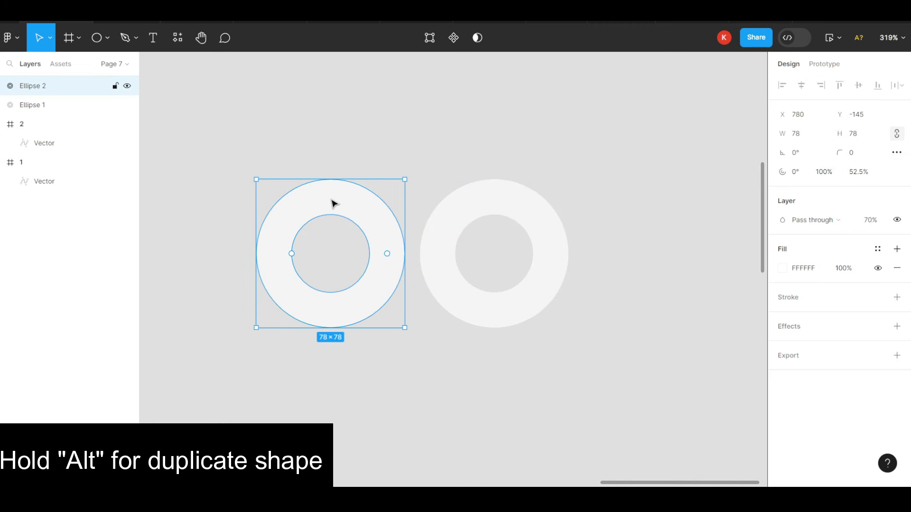
{"action": "left_click_drag", "start_coordinate": [404, 328], "coordinate": [460, 390]}
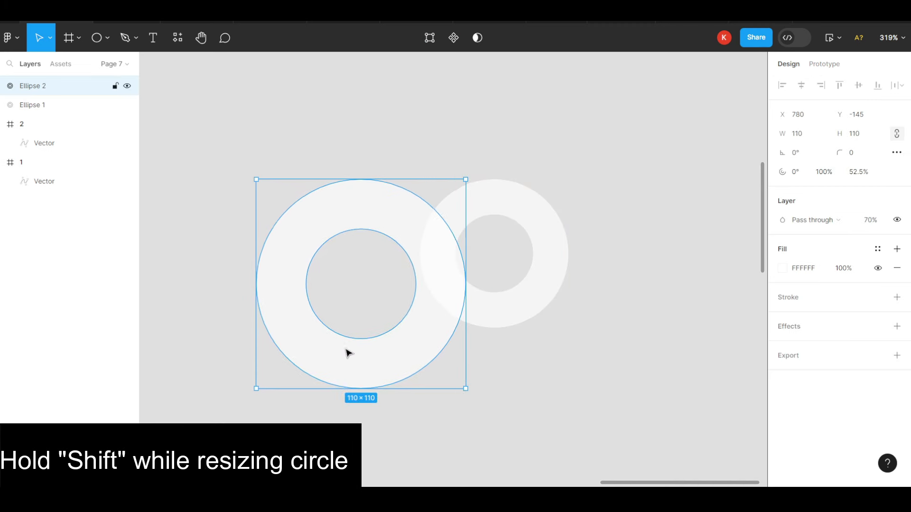
{"action": "left_click_drag", "start_coordinate": [349, 353], "coordinate": [471, 305]}
{"action": "left_click_drag", "start_coordinate": [588, 338], "coordinate": [639, 378]}
{"action": "left_click_drag", "start_coordinate": [540, 348], "coordinate": [522, 346]}
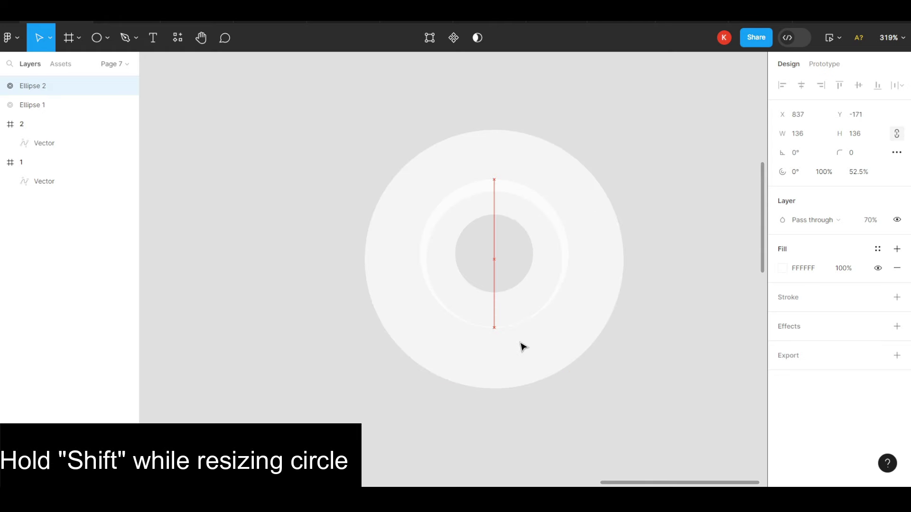
Resize the copy to 116×116, centre it, and set its inner ratio to 67.28%
{"action": "left_click_drag", "start_coordinate": [427, 260], "coordinate": [406, 258]}
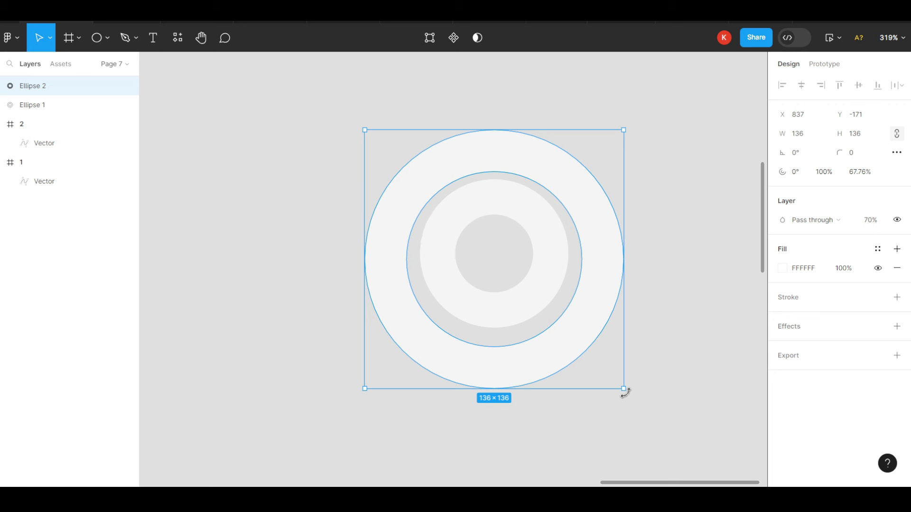
{"action": "left_click_drag", "start_coordinate": [623, 389], "coordinate": [610, 375]}
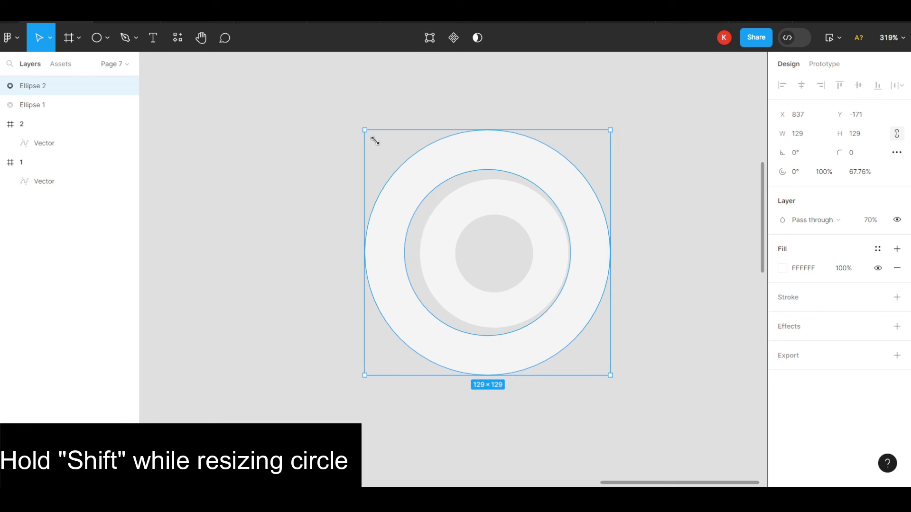
{"action": "left_click_drag", "start_coordinate": [375, 141], "coordinate": [388, 154]}
{"action": "left_click_drag", "start_coordinate": [377, 376], "coordinate": [383, 357]}
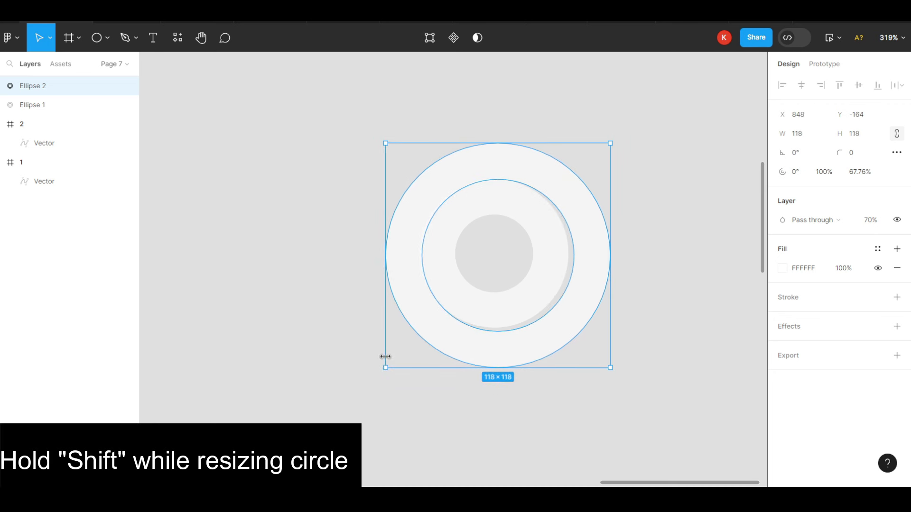
{"action": "scroll", "coordinate": [565, 311], "scroll_direction": "up", "scroll_amount": 3}
{"action": "left_click_drag", "start_coordinate": [593, 302], "coordinate": [589, 300]}
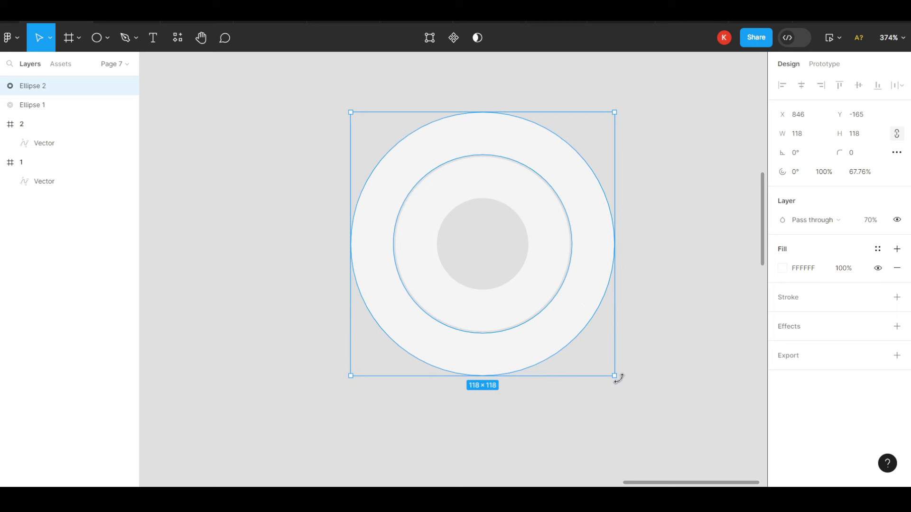
{"action": "left_click_drag", "start_coordinate": [613, 378], "coordinate": [612, 376]}
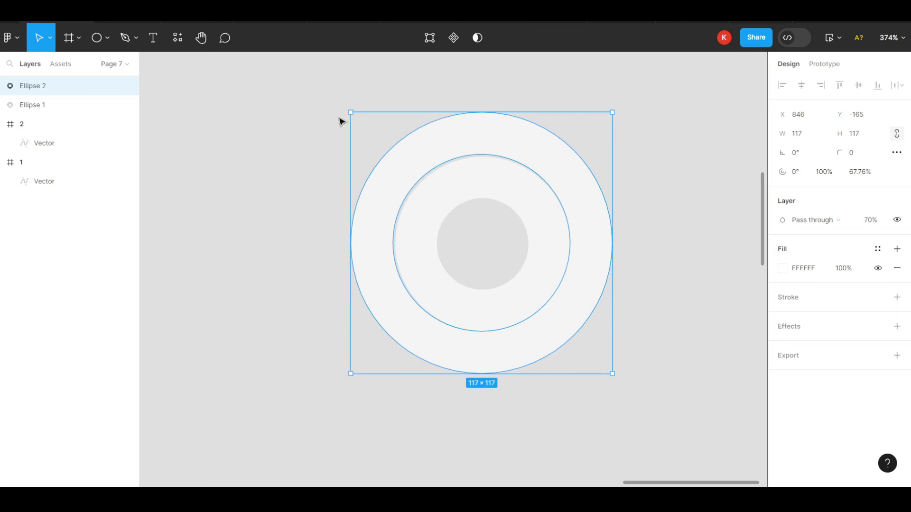
{"action": "left_click_drag", "start_coordinate": [353, 114], "coordinate": [355, 116]}
{"action": "scroll", "coordinate": [421, 271], "scroll_direction": "up", "scroll_amount": 5}
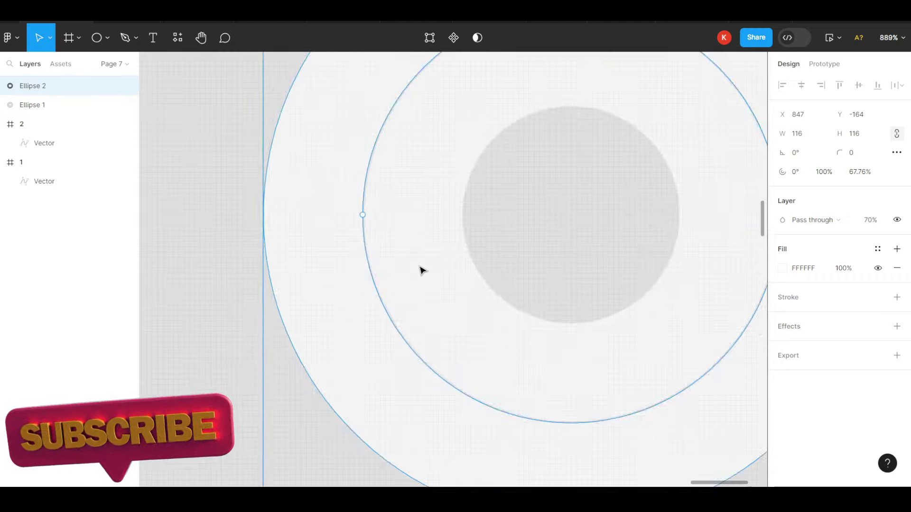
{"action": "scroll", "coordinate": [422, 270], "scroll_direction": "up", "scroll_amount": 3}
{"action": "scroll", "coordinate": [423, 270], "scroll_direction": "up", "scroll_amount": 4}
{"action": "left_click_drag", "start_coordinate": [286, 276], "coordinate": [291, 282]}
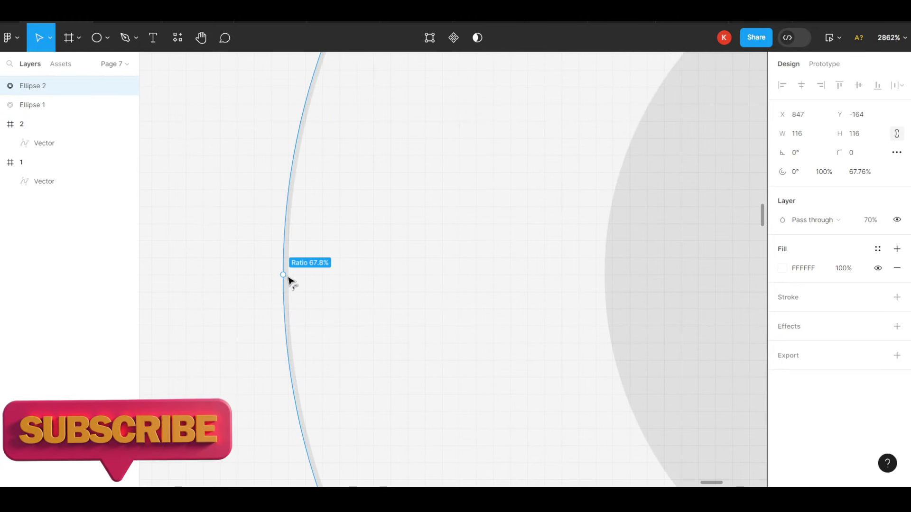
Set the second ring's opacity to 50%
{"action": "left_click", "coordinate": [705, 283]}
{"action": "key", "text": "shift+1"}
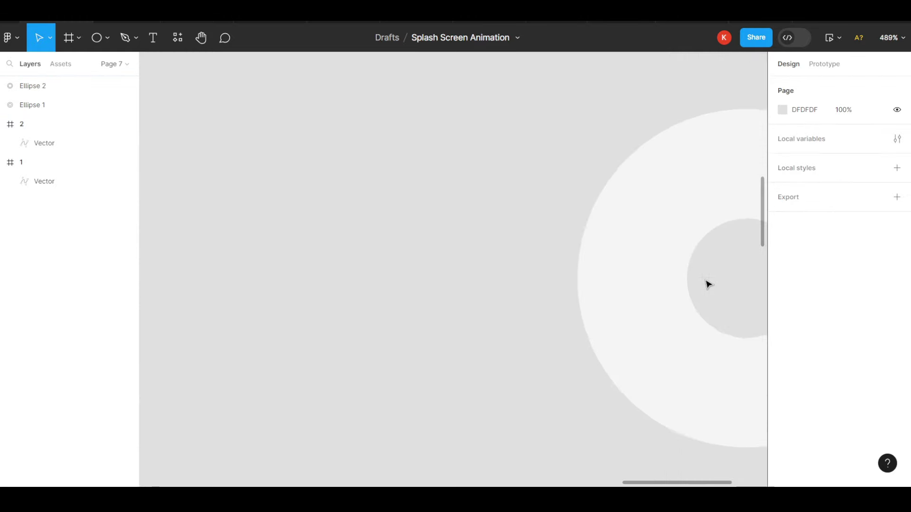
{"action": "left_click", "coordinate": [485, 148]}
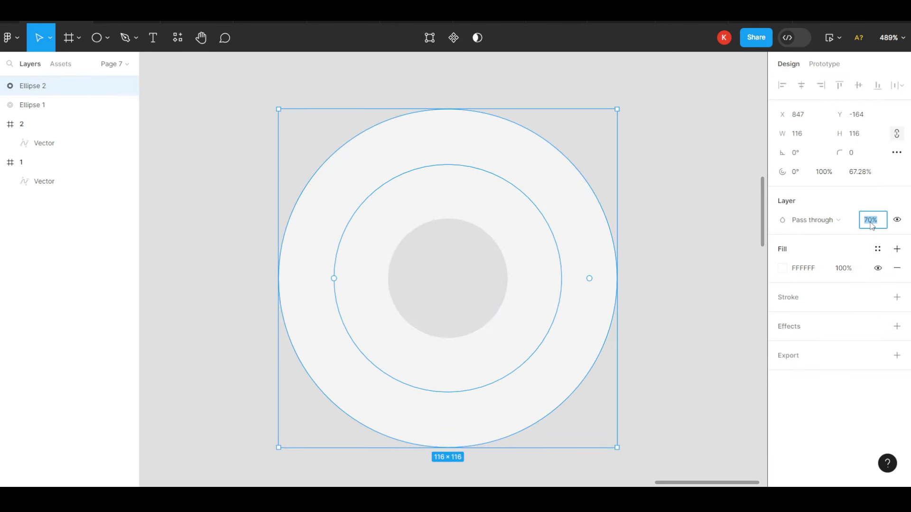
{"action": "left_click", "coordinate": [669, 248]}
Duplicate the second ring, enlarge the copy to 168×168 and centre it
{"action": "left_click_drag", "start_coordinate": [433, 147], "coordinate": [359, 101]}
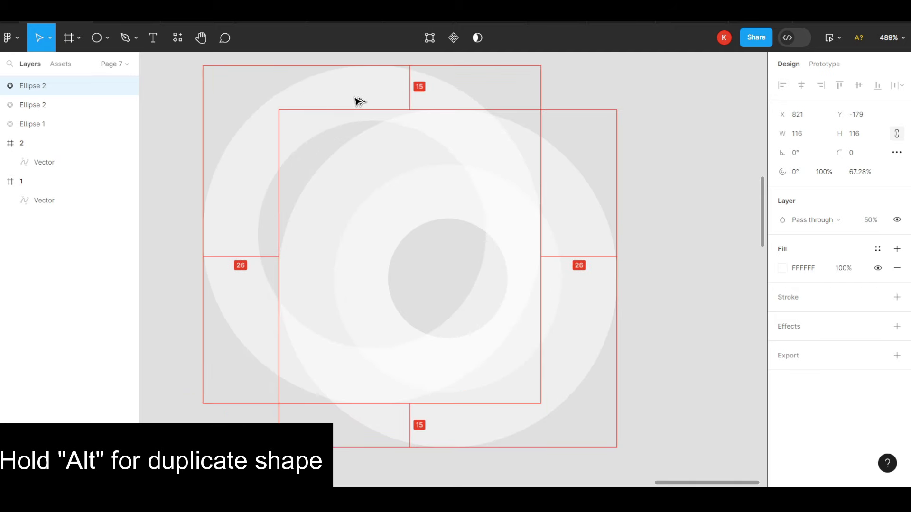
{"action": "left_click_drag", "start_coordinate": [540, 402], "coordinate": [616, 469]}
{"action": "scroll", "coordinate": [547, 341], "scroll_direction": "down", "scroll_amount": 2}
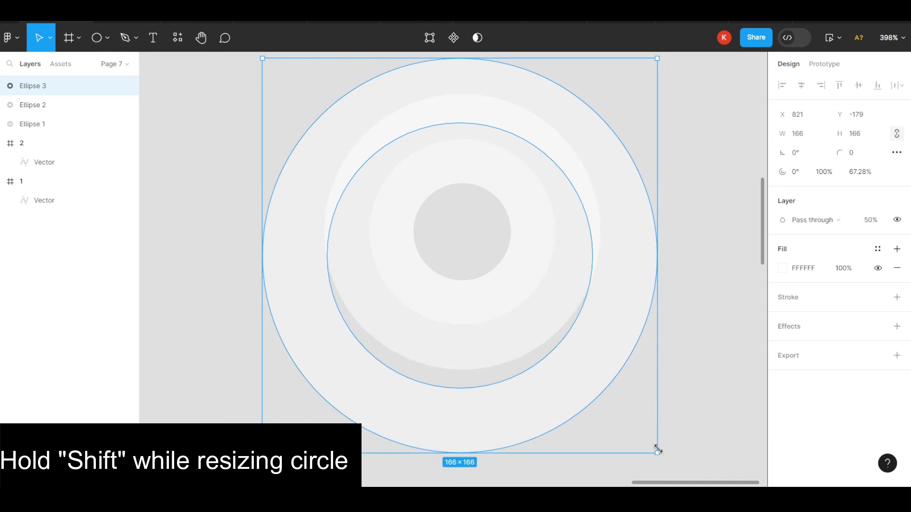
{"action": "left_click_drag", "start_coordinate": [610, 408], "coordinate": [661, 457]}
{"action": "left_click_drag", "start_coordinate": [480, 381], "coordinate": [474, 368]}
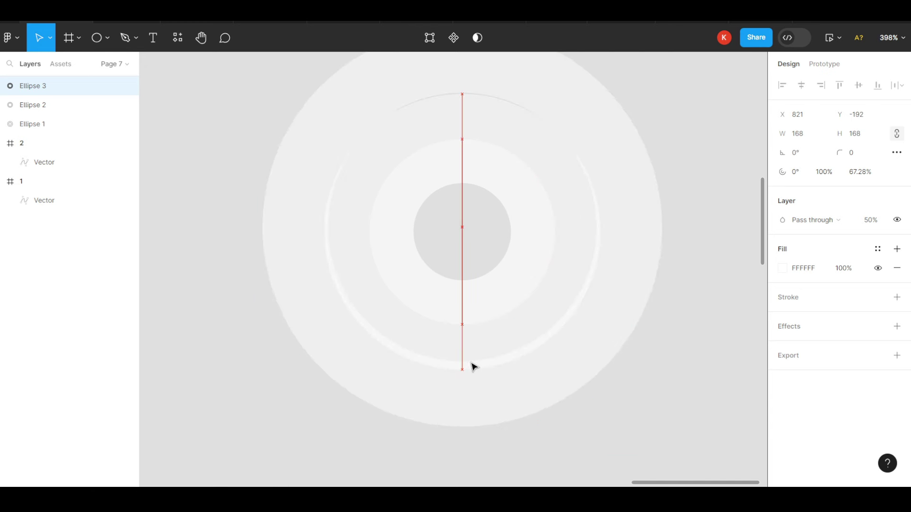
{"action": "scroll", "coordinate": [329, 244], "scroll_direction": "up", "scroll_amount": 5}
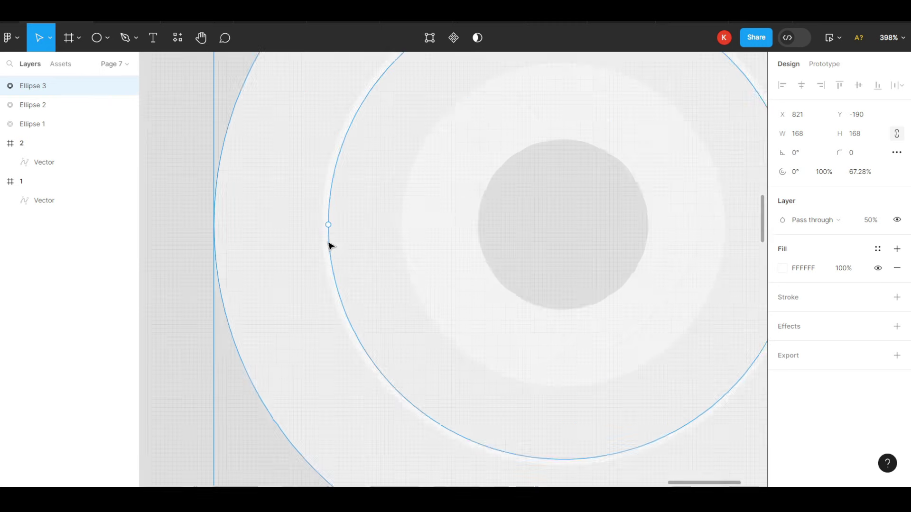
{"action": "scroll", "coordinate": [330, 244], "scroll_direction": "up", "scroll_amount": 5}
Give the outer ring a ~69% inner ratio and 20% opacity
{"action": "left_click_drag", "start_coordinate": [345, 318], "coordinate": [300, 316]}
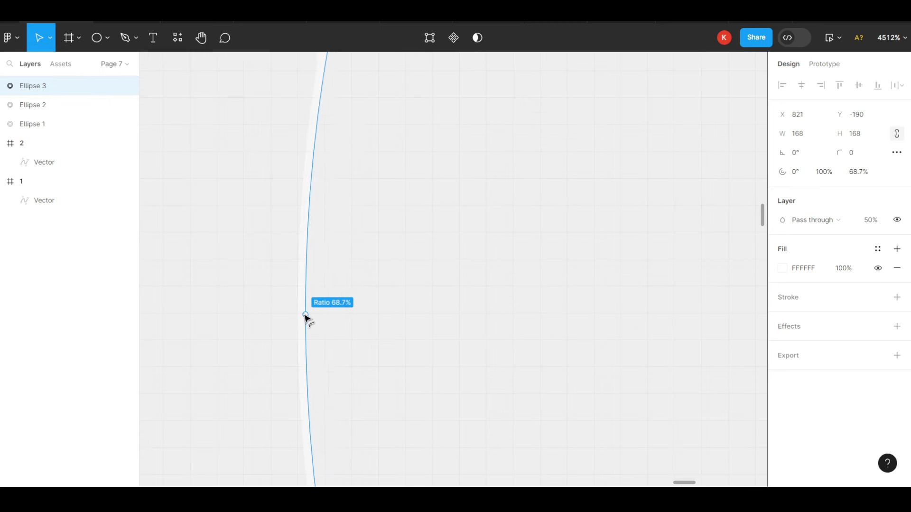
{"action": "scroll", "coordinate": [300, 317], "scroll_direction": "down", "scroll_amount": 3}
{"action": "scroll", "coordinate": [299, 316], "scroll_direction": "down", "scroll_amount": 3}
{"action": "left_click", "coordinate": [208, 326]}
{"action": "left_click", "coordinate": [374, 200]}
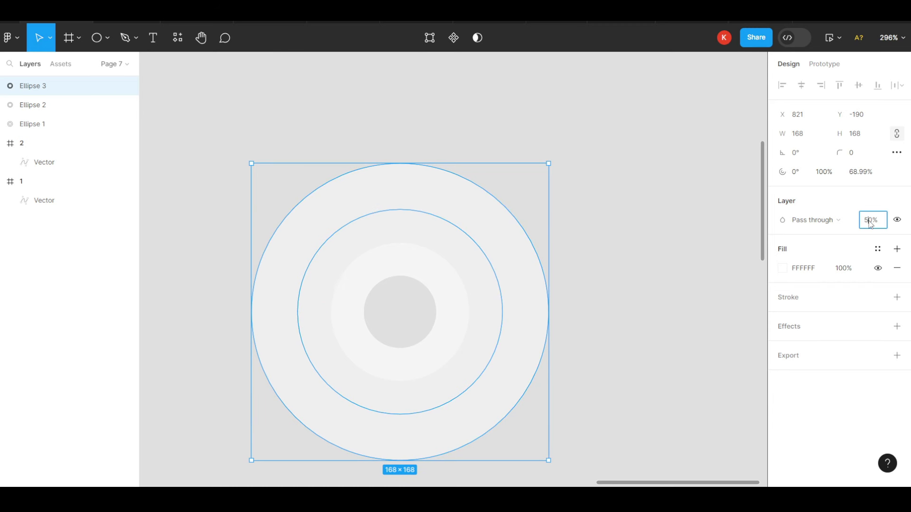
{"action": "left_click", "coordinate": [646, 297]}
{"action": "scroll", "coordinate": [645, 297], "scroll_direction": "down", "scroll_amount": 3}
Group the three rings into Group 1
{"action": "left_click_drag", "start_coordinate": [454, 213], "coordinate": [605, 376]}
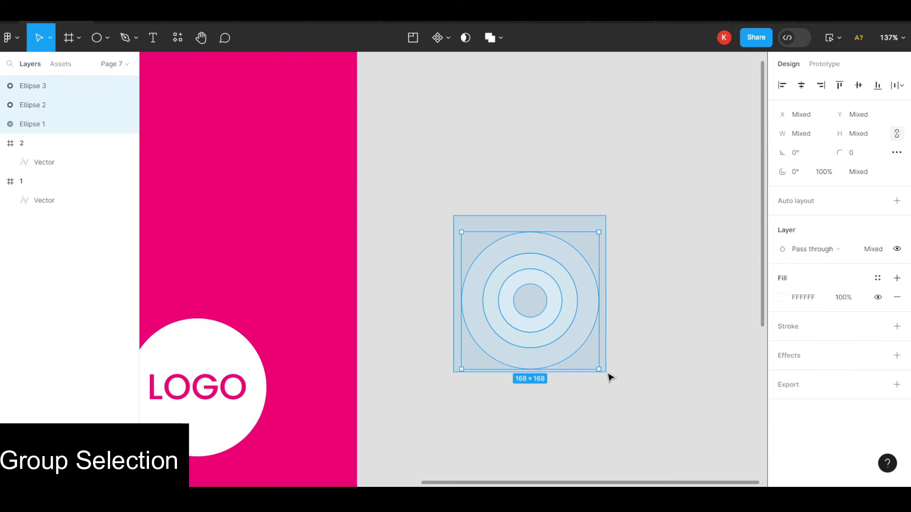
{"action": "right_click", "coordinate": [532, 311]}
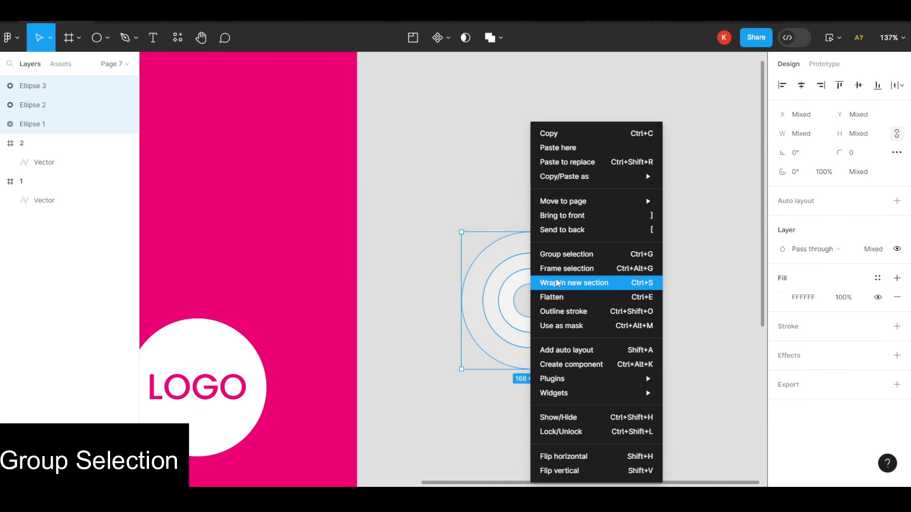
{"action": "left_click", "coordinate": [560, 256]}
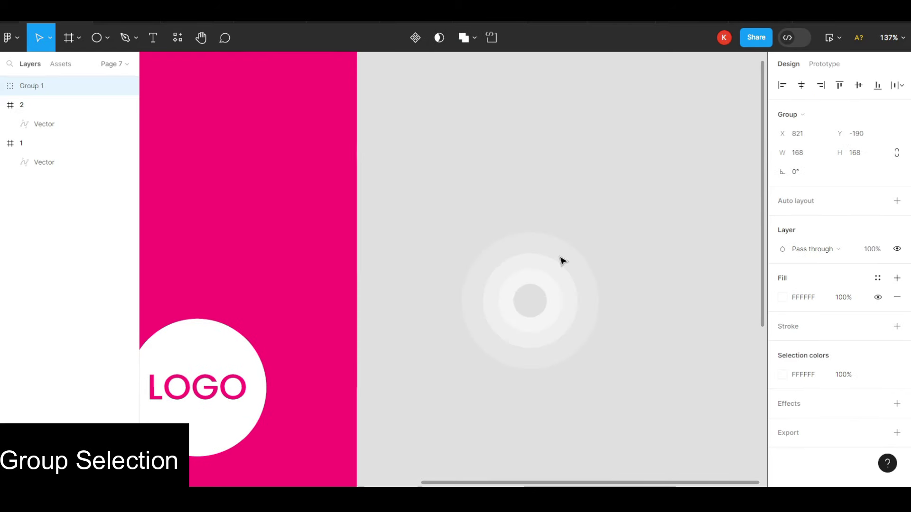
{"action": "left_click", "coordinate": [646, 294]}
Move the ring group onto frame 2 and centre it horizontally
{"action": "scroll", "coordinate": [636, 297], "scroll_direction": "down", "scroll_amount": 5}
{"action": "left_click_drag", "start_coordinate": [494, 332], "coordinate": [499, 337]}
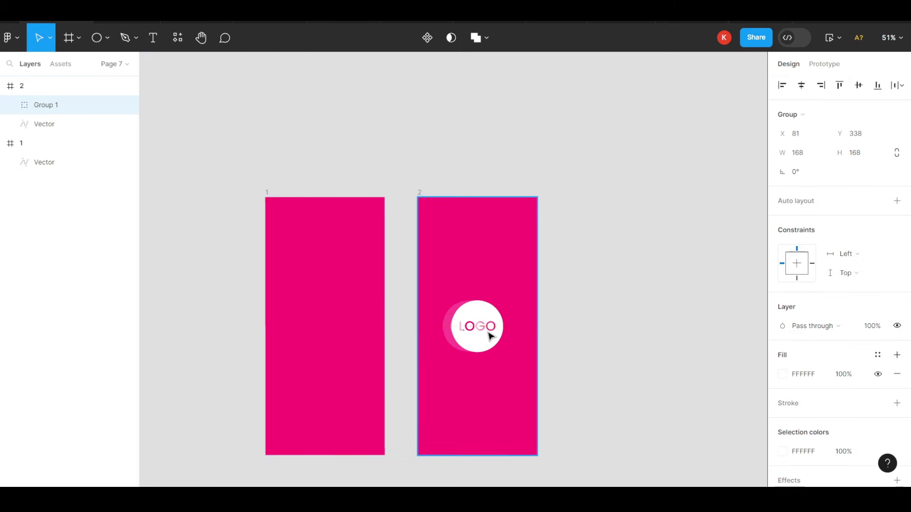
{"action": "scroll", "coordinate": [499, 337], "scroll_direction": "up", "scroll_amount": 4, "text": "ctrl"}
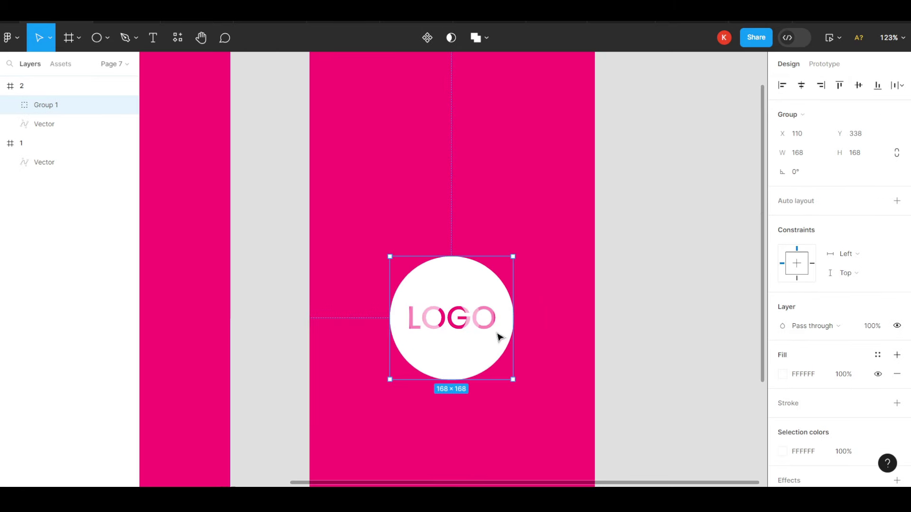
{"action": "left_click", "coordinate": [801, 86]}
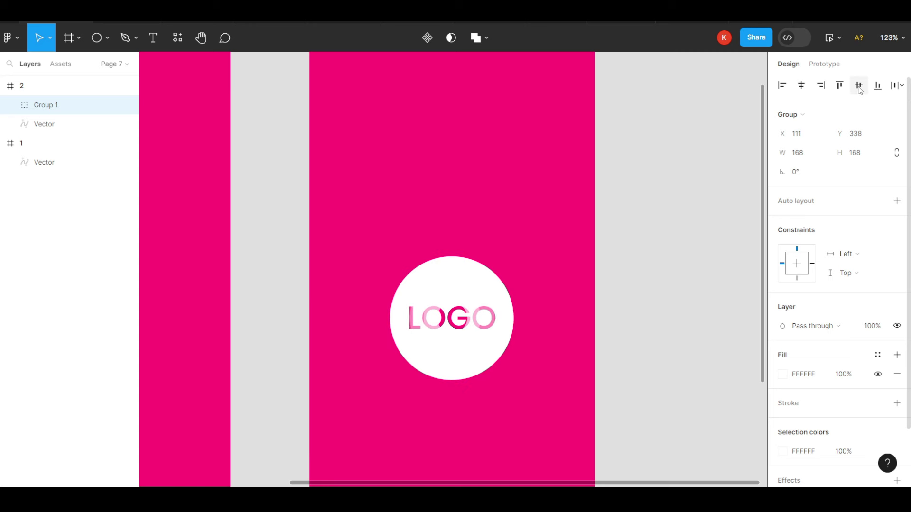
Send the ring group to the back, behind the logo vector
{"action": "key", "text": "bracketleft"}
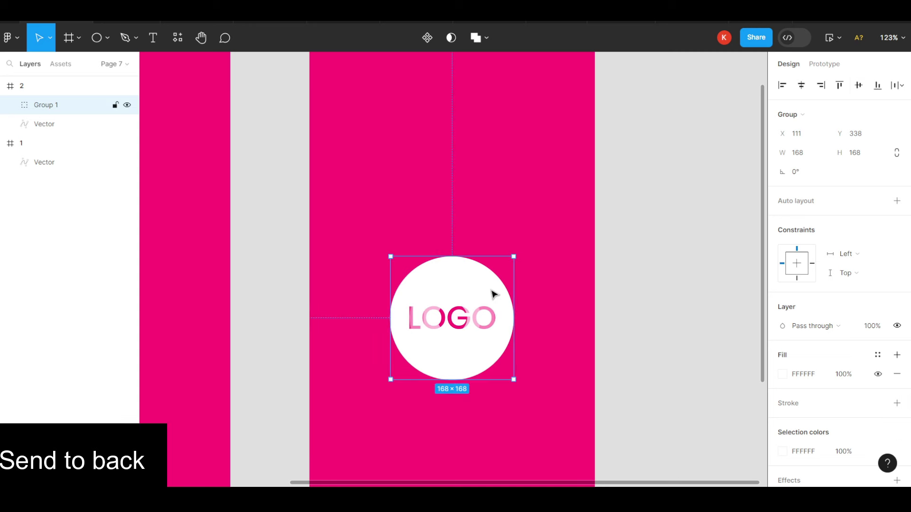
{"action": "right_click", "coordinate": [493, 294]}
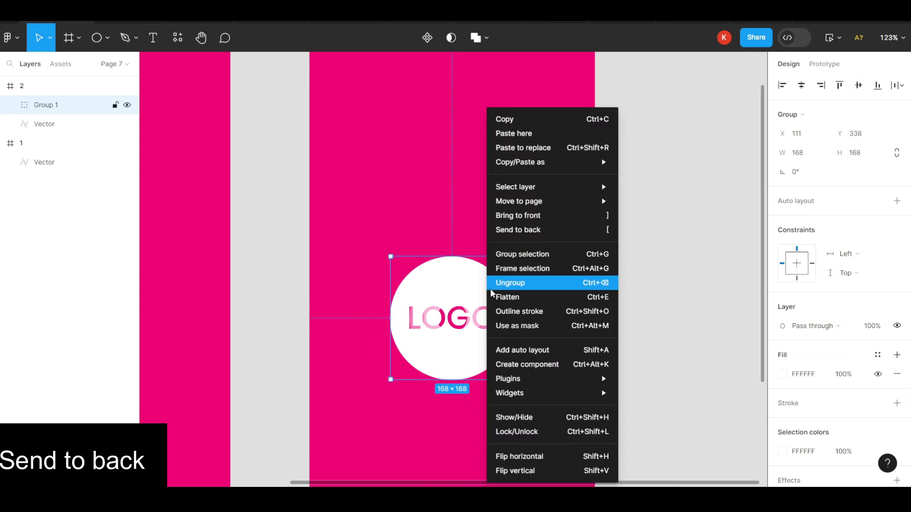
{"action": "left_click", "coordinate": [528, 231]}
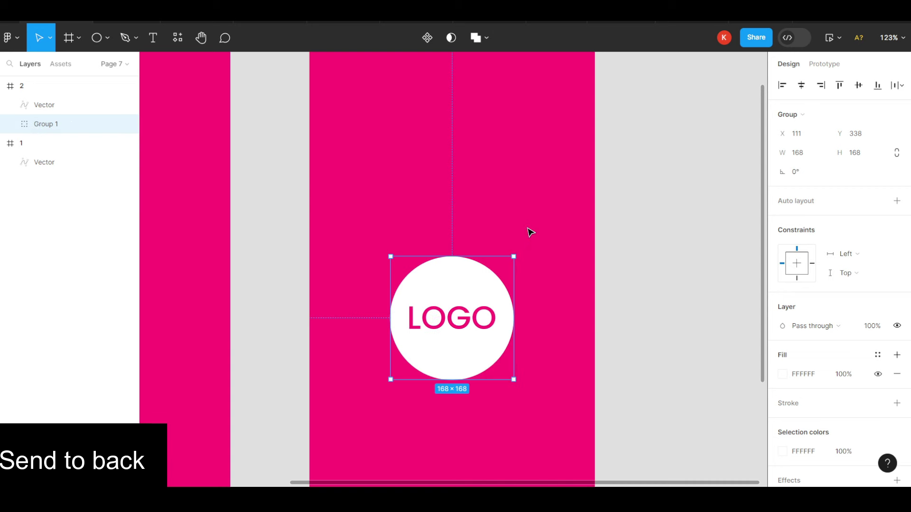
{"action": "left_click", "coordinate": [667, 278]}
{"action": "key", "text": "minus"}
{"action": "scroll", "coordinate": [370, 216], "scroll_direction": "right", "scroll_amount": 3}
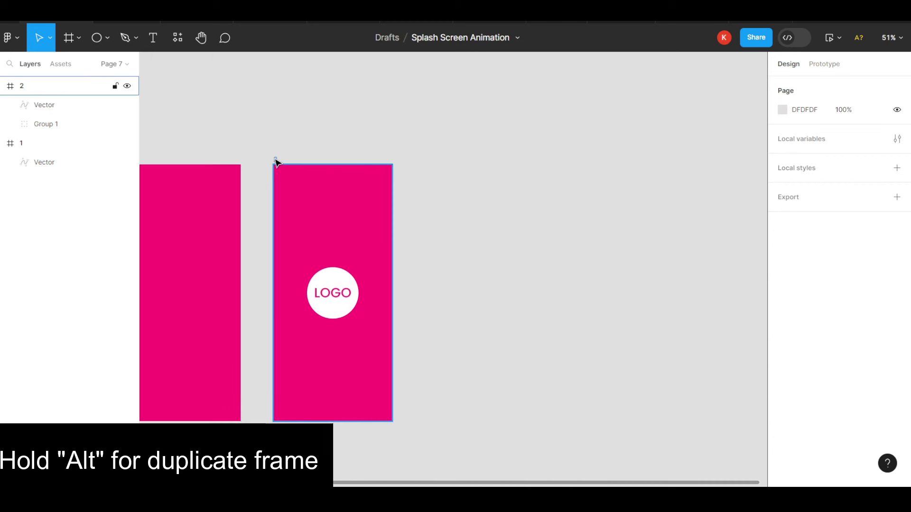
Duplicate frame 2 as frame 3 and select its ring Group 1
{"action": "left_click_drag", "start_coordinate": [276, 160], "coordinate": [442, 162]}
{"action": "scroll", "coordinate": [576, 309], "scroll_direction": "up", "scroll_amount": 5}
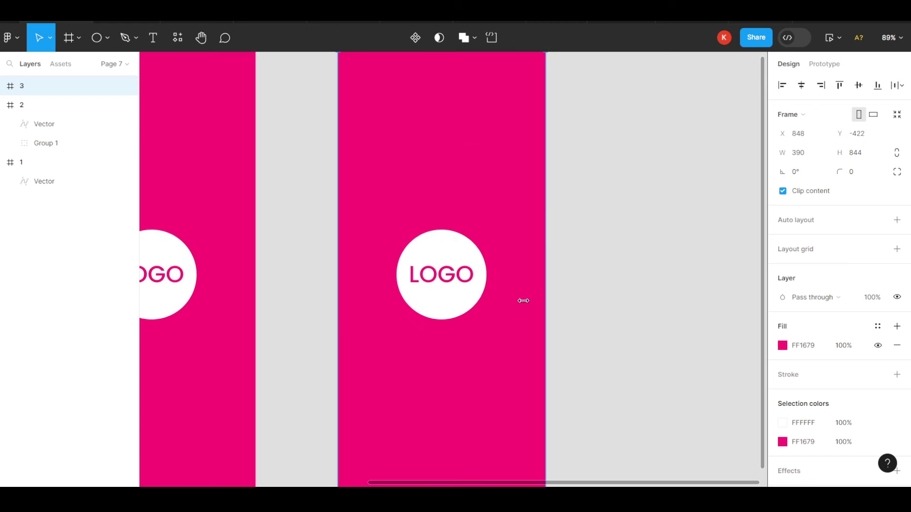
{"action": "left_click", "coordinate": [446, 300]}
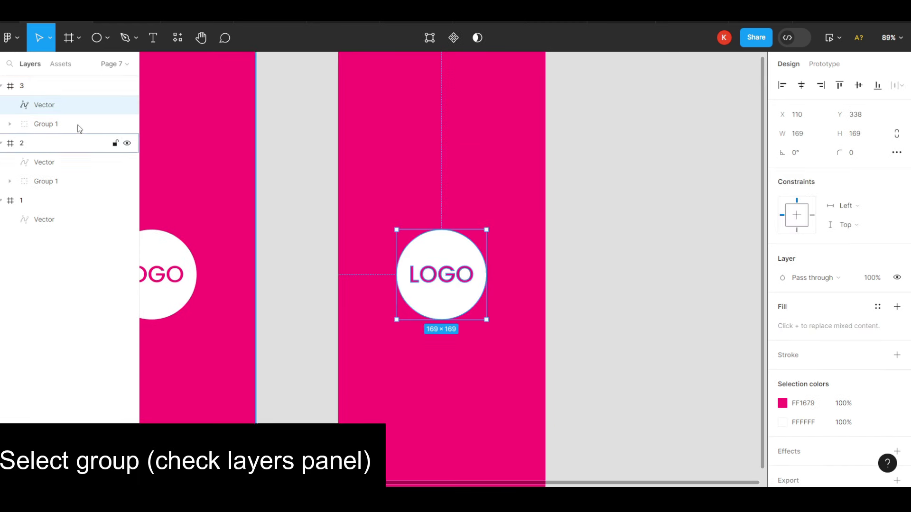
{"action": "left_click", "coordinate": [59, 127]}
{"action": "scroll", "coordinate": [600, 315], "scroll_direction": "up", "scroll_amount": 1}
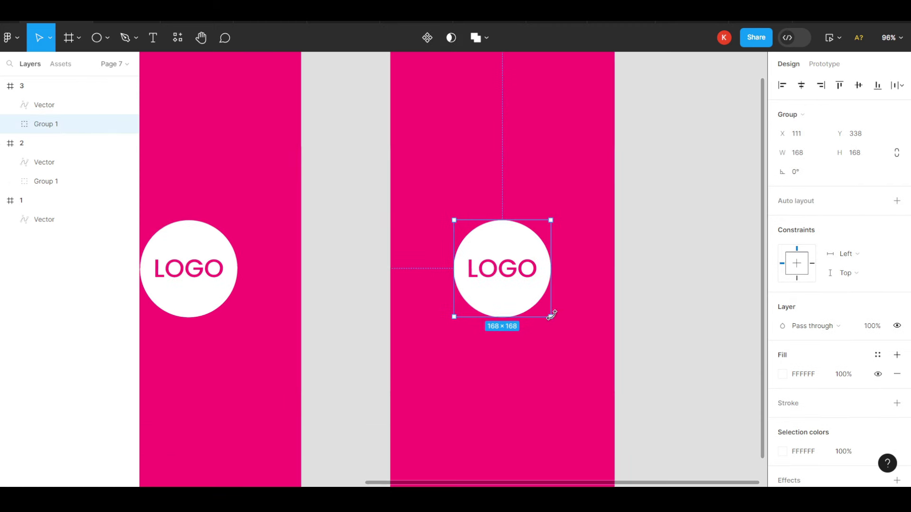
Scale frame 3's ring group around its centre to 2616×2616, far past the frame
{"action": "left_click_drag", "start_coordinate": [551, 316], "coordinate": [676, 420]}
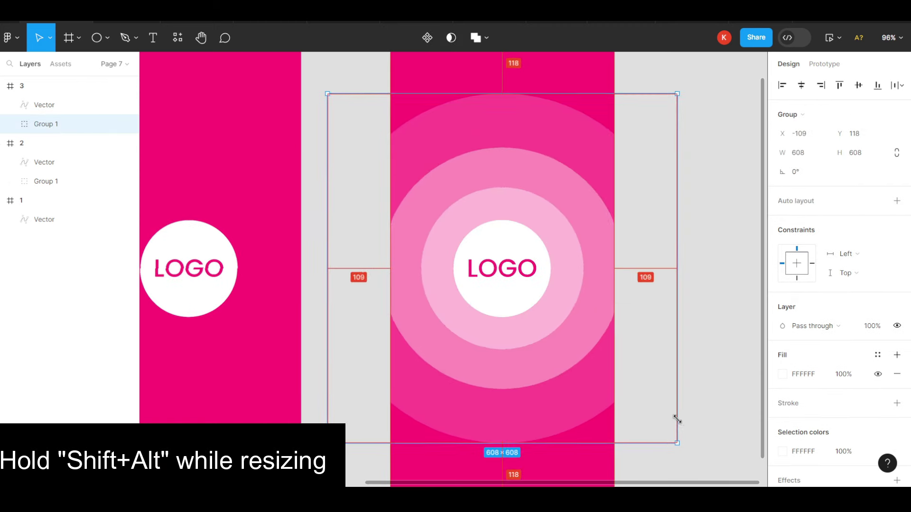
{"action": "scroll", "coordinate": [678, 422], "scroll_direction": "down", "scroll_amount": 5}
{"action": "mouse_move", "coordinate": [580, 342]}
{"action": "left_mouse_down"}
{"action": "mouse_move", "coordinate": [677, 429]}
{"action": "mouse_move", "coordinate": [589, 409]}
{"action": "mouse_move", "coordinate": [666, 474]}
{"action": "left_mouse_up"}
{"action": "scroll", "coordinate": [679, 432], "scroll_direction": "down", "scroll_amount": 2}
{"action": "scroll", "coordinate": [643, 457], "scroll_direction": "down", "scroll_amount": 2}
{"action": "left_click_drag", "start_coordinate": [652, 401], "coordinate": [703, 448]}
Connect frame 1 to frame 2 with an After delay trigger of 1ms
{"action": "left_click", "coordinate": [734, 370]}
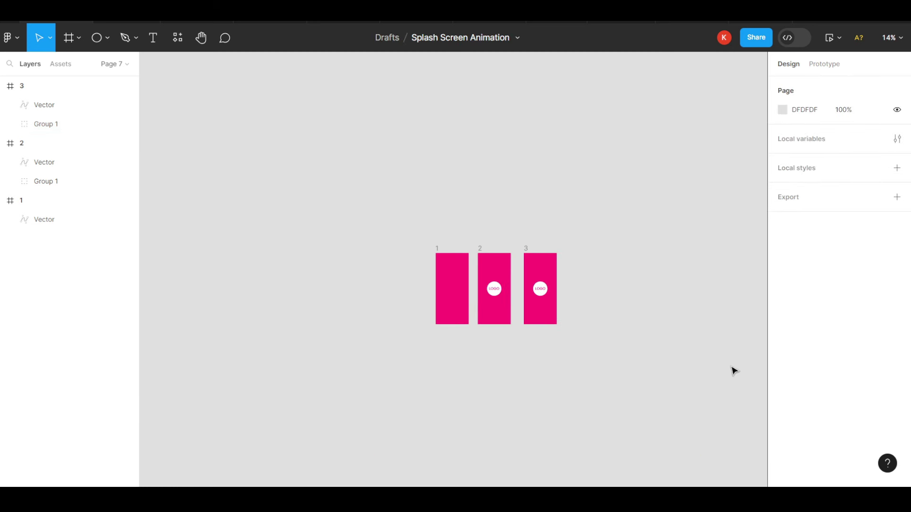
{"action": "scroll", "coordinate": [511, 285], "scroll_direction": "up", "scroll_amount": 3}
{"action": "scroll", "coordinate": [511, 284], "scroll_direction": "up", "scroll_amount": 3}
{"action": "left_click", "coordinate": [201, 162]}
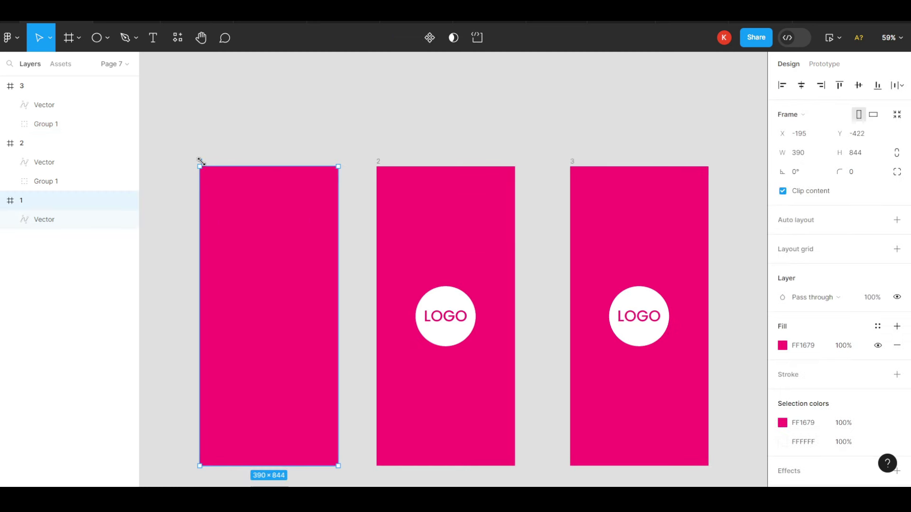
{"action": "left_click", "coordinate": [823, 65]}
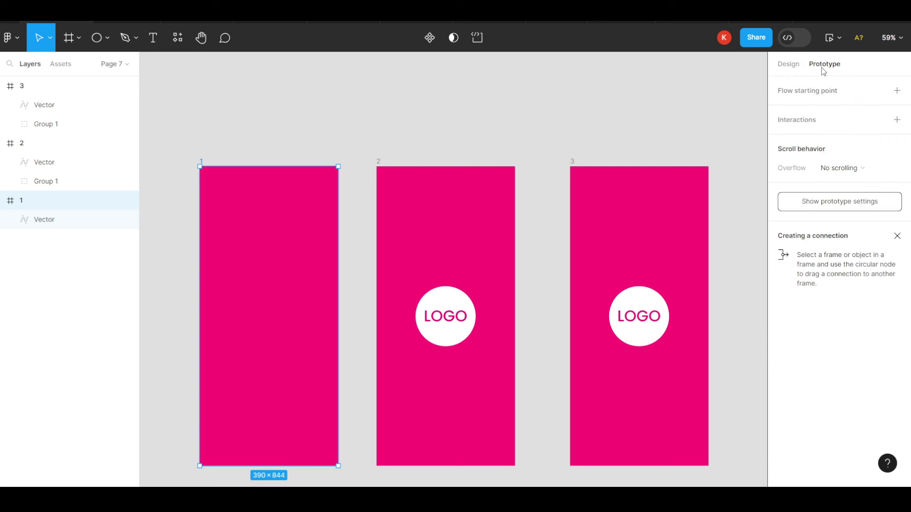
{"action": "left_click_drag", "start_coordinate": [389, 336], "coordinate": [389, 336]}
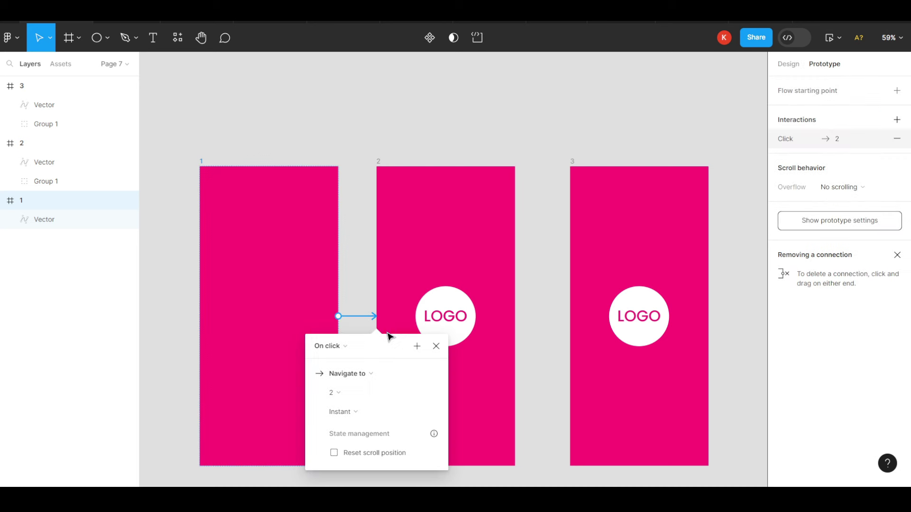
{"action": "left_click", "coordinate": [338, 347]}
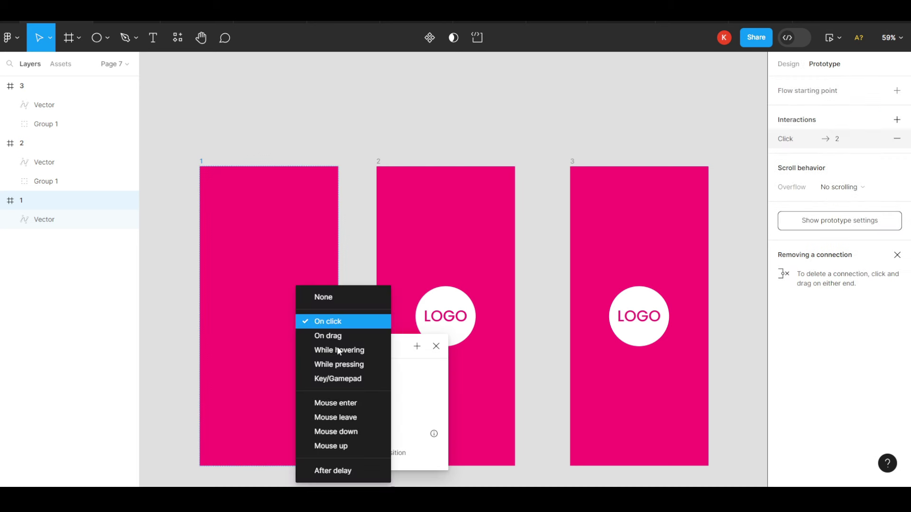
{"action": "left_click", "coordinate": [330, 471]}
{"action": "left_click", "coordinate": [326, 368]}
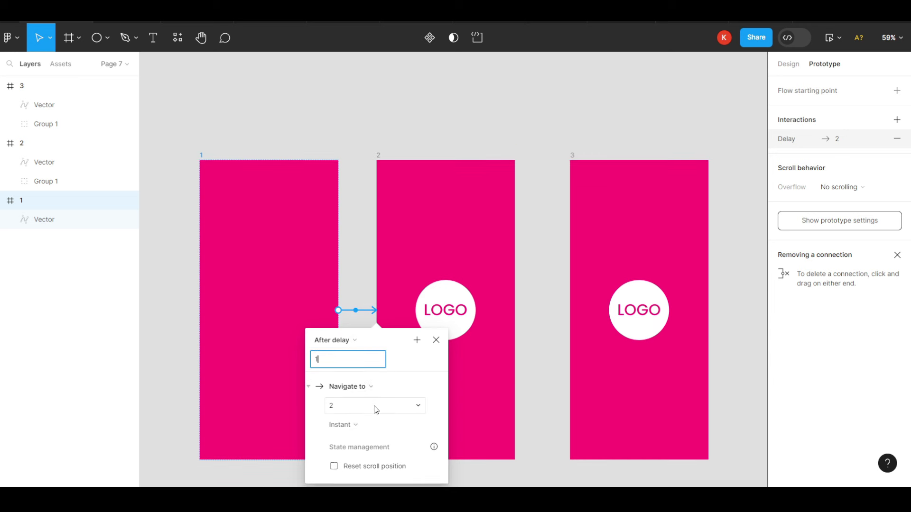
{"action": "scroll", "coordinate": [374, 407], "scroll_direction": "down", "scroll_amount": 1}
{"action": "key", "text": "Return"}
Make the frame 1 transition Smart animate with Linear easing over 400ms
{"action": "left_click", "coordinate": [351, 407]}
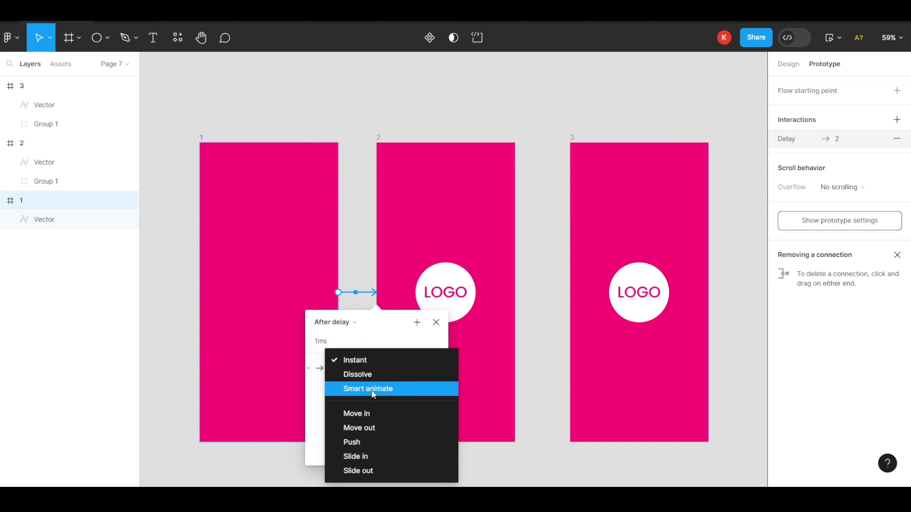
{"action": "left_click", "coordinate": [375, 389]}
{"action": "left_click", "coordinate": [351, 427]}
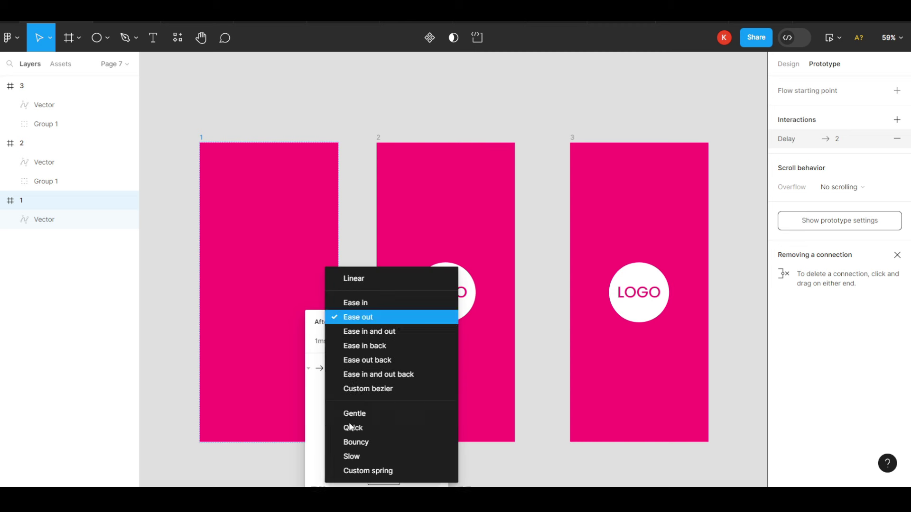
{"action": "left_click", "coordinate": [359, 281]}
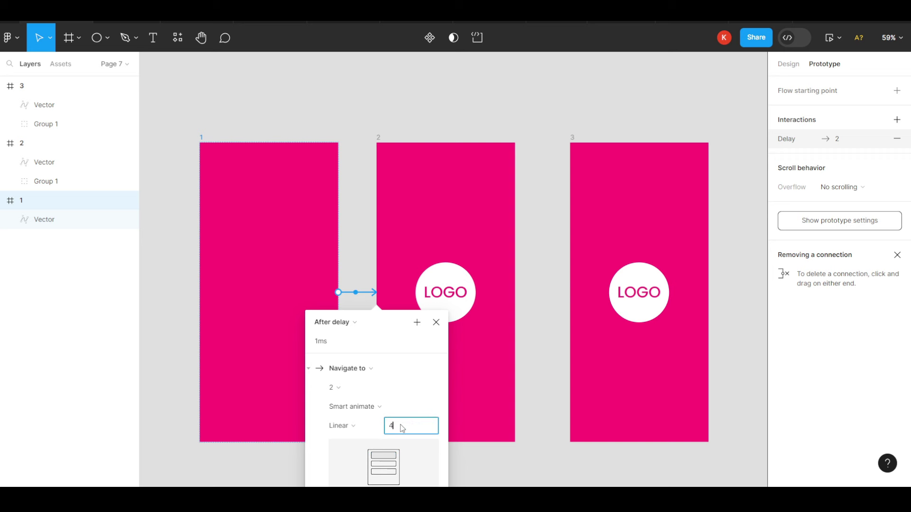
{"action": "left_click", "coordinate": [436, 323]}
Connect frame 2 to frame 3 with an After delay trigger of 1ms
{"action": "left_click", "coordinate": [378, 141]}
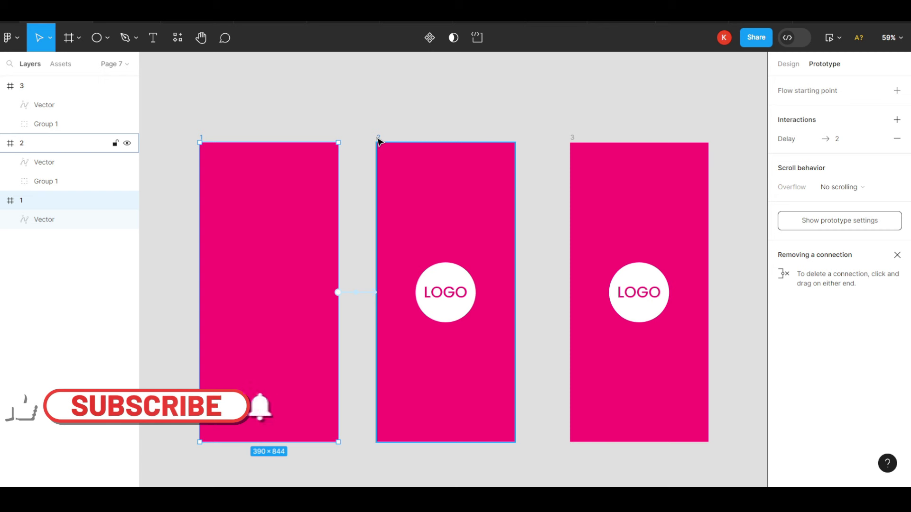
{"action": "left_click_drag", "start_coordinate": [515, 292], "coordinate": [584, 314]}
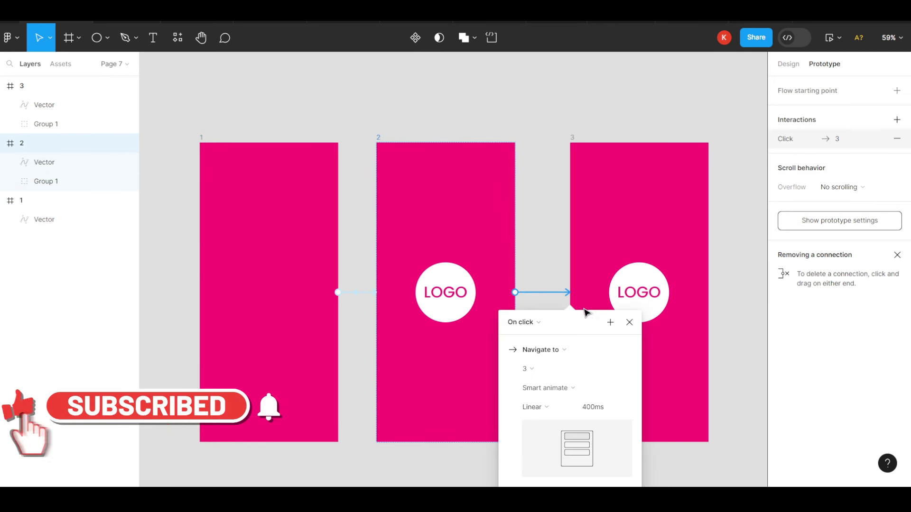
{"action": "left_click", "coordinate": [524, 326]}
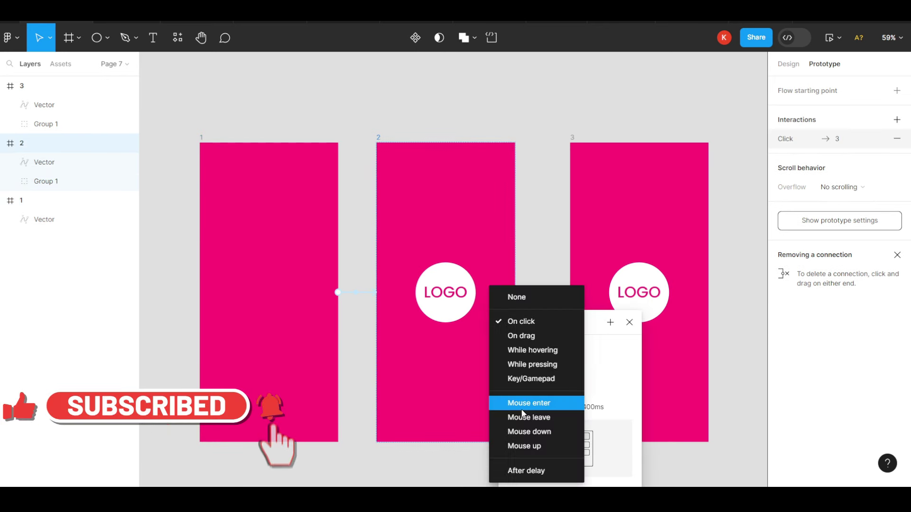
{"action": "left_click", "coordinate": [512, 470]}
{"action": "left_click", "coordinate": [520, 346]}
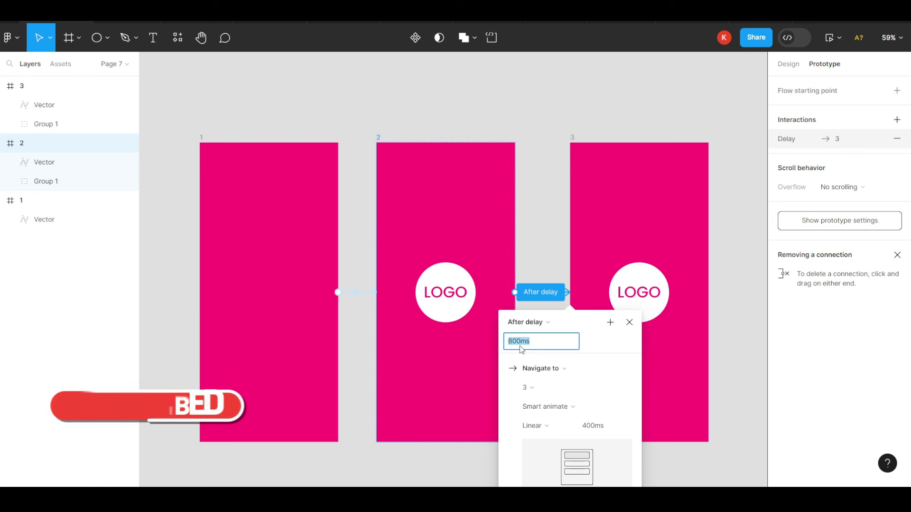
{"action": "type", "text": "1"}
Set the frame 2 Smart animate Linear transition to 1400ms, then reselect frame 1
{"action": "left_click", "coordinate": [600, 427]}
{"action": "type", "text": "1400"}
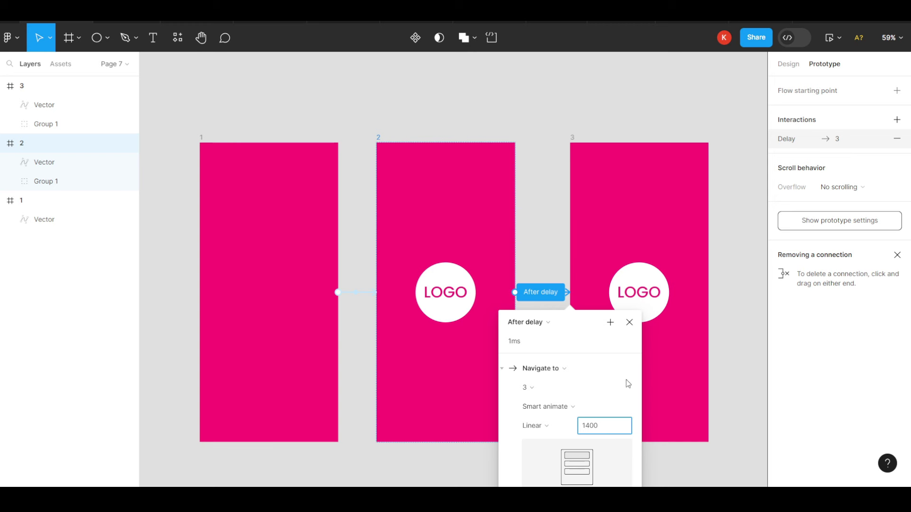
{"action": "key", "text": "Return"}
{"action": "left_click", "coordinate": [629, 322]}
{"action": "left_click", "coordinate": [730, 343]}
{"action": "scroll", "coordinate": [730, 343], "scroll_direction": "down", "scroll_amount": 3, "text": "ctrl"}
{"action": "scroll", "coordinate": [730, 343], "scroll_direction": "right", "scroll_amount": 3}
{"action": "left_click", "coordinate": [338, 226]}
Set the prototype device to iPhone 14 and present full screen starting from frame 1
{"action": "left_click", "coordinate": [717, 139]}
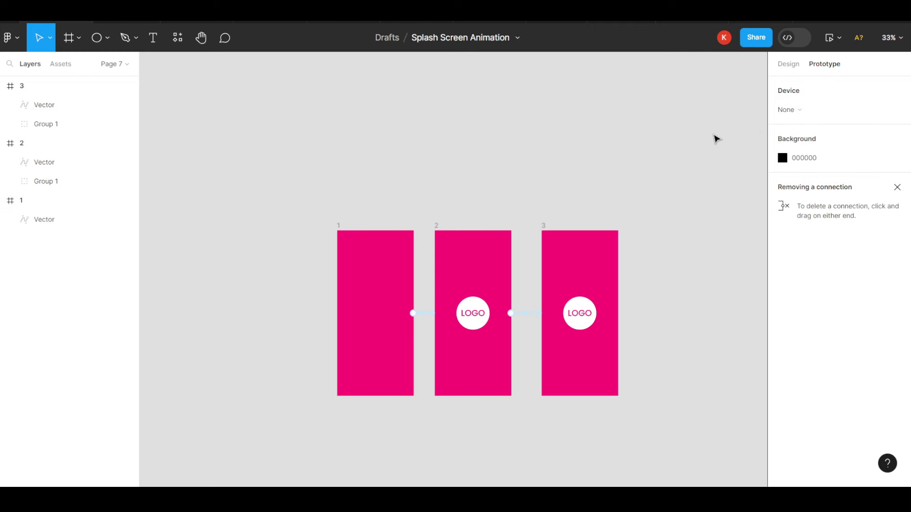
{"action": "left_click", "coordinate": [794, 111]}
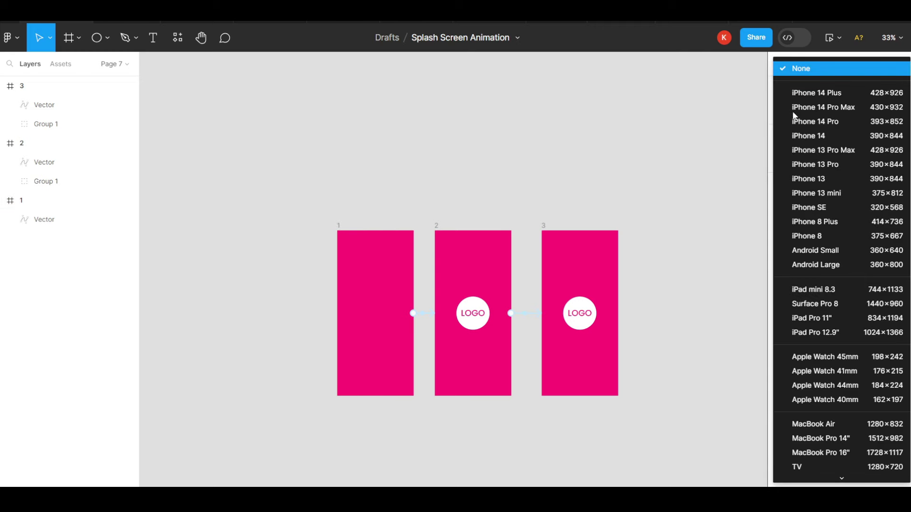
{"action": "left_click", "coordinate": [809, 135]}
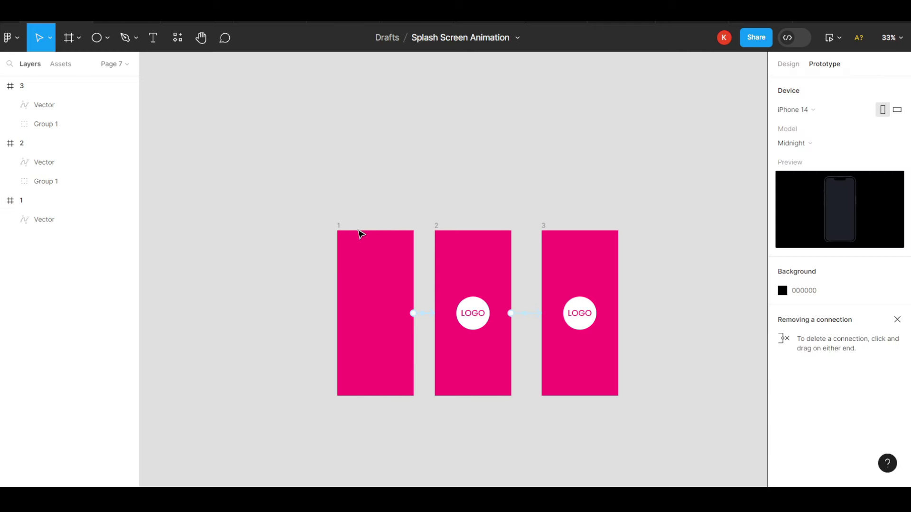
{"action": "left_click", "coordinate": [339, 228]}
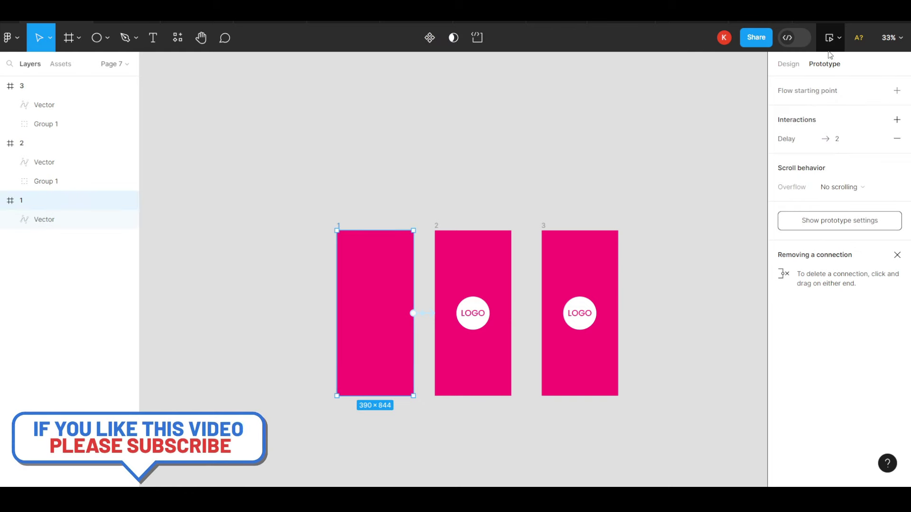
{"action": "left_click", "coordinate": [839, 39]}
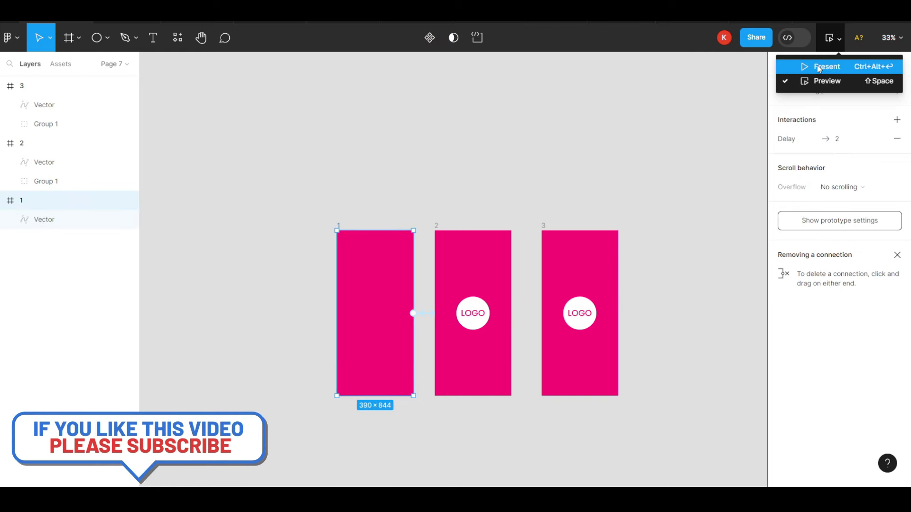
{"action": "left_click", "coordinate": [824, 66]}
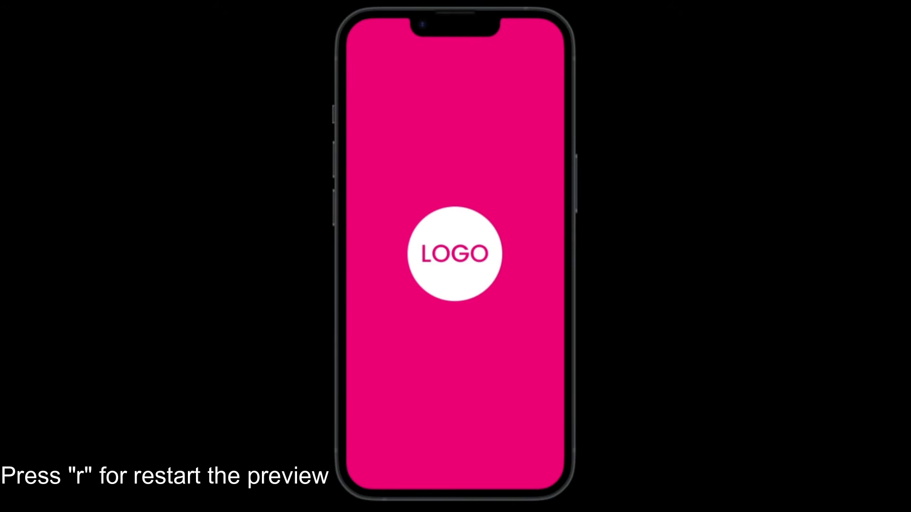
Restart the running prototype with R to replay the LOGO rings animation
{"action": "key", "text": "r"}
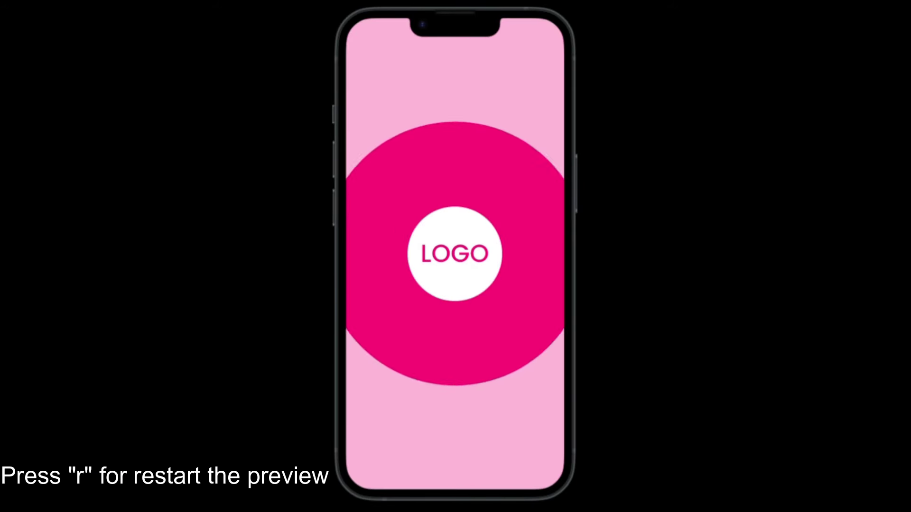